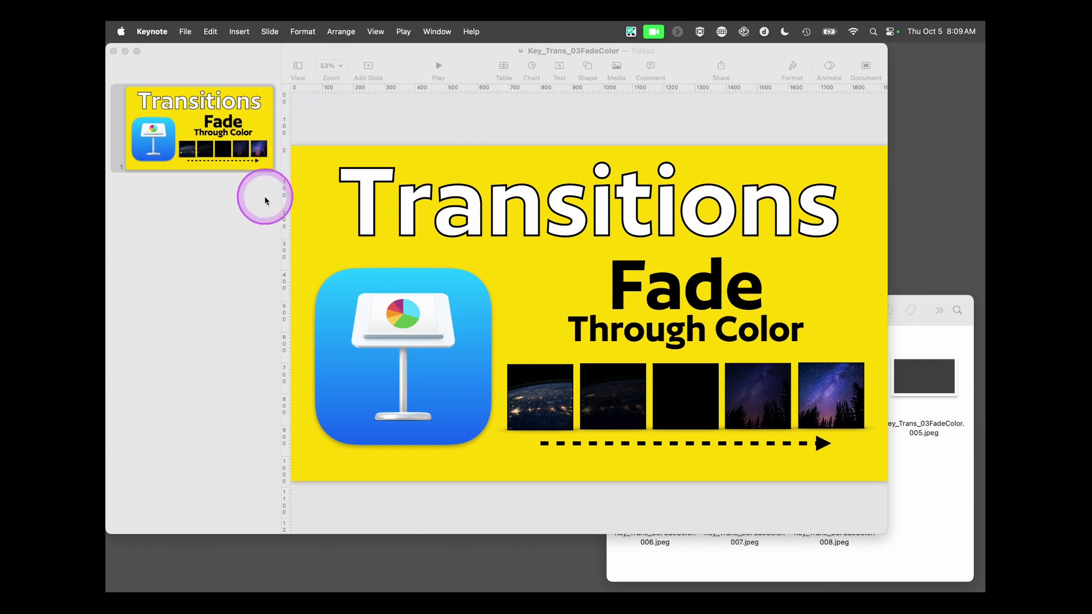
- Drop the seven Finder JPEGs in after the title slide, starting with the night-Earth photo
{"action": "left_click", "coordinate": [928, 298]}
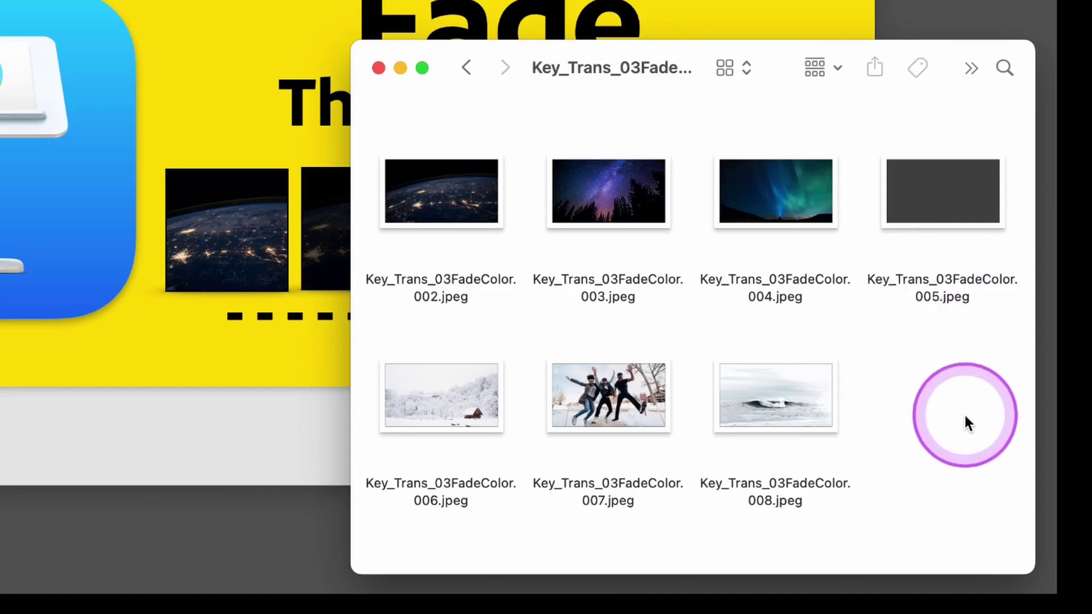
{"action": "left_click", "coordinate": [966, 431]}
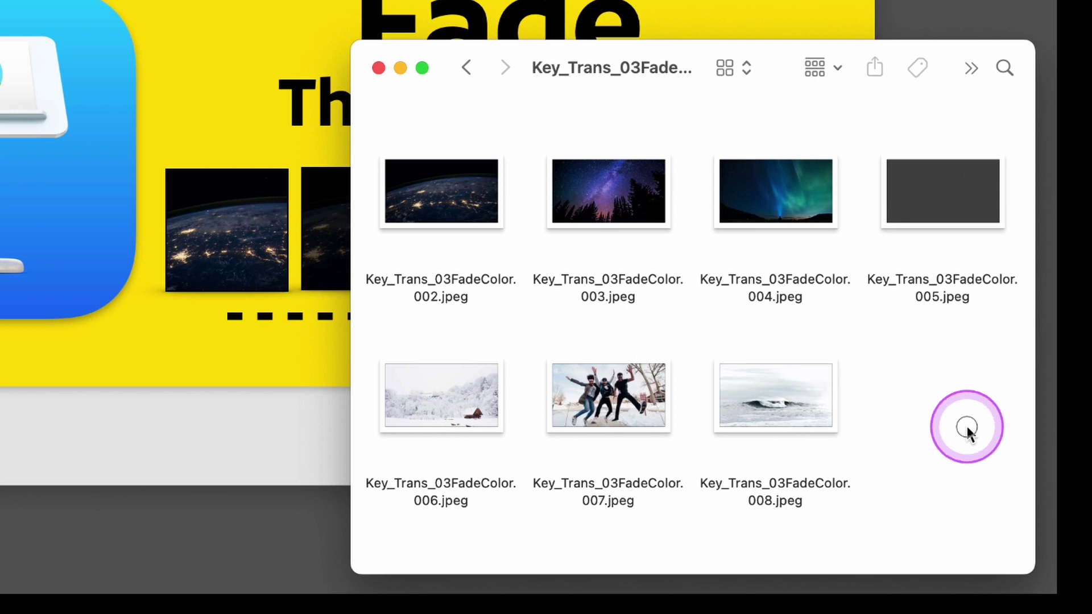
{"action": "left_click_drag", "start_coordinate": [961, 430], "coordinate": [0, 62]}
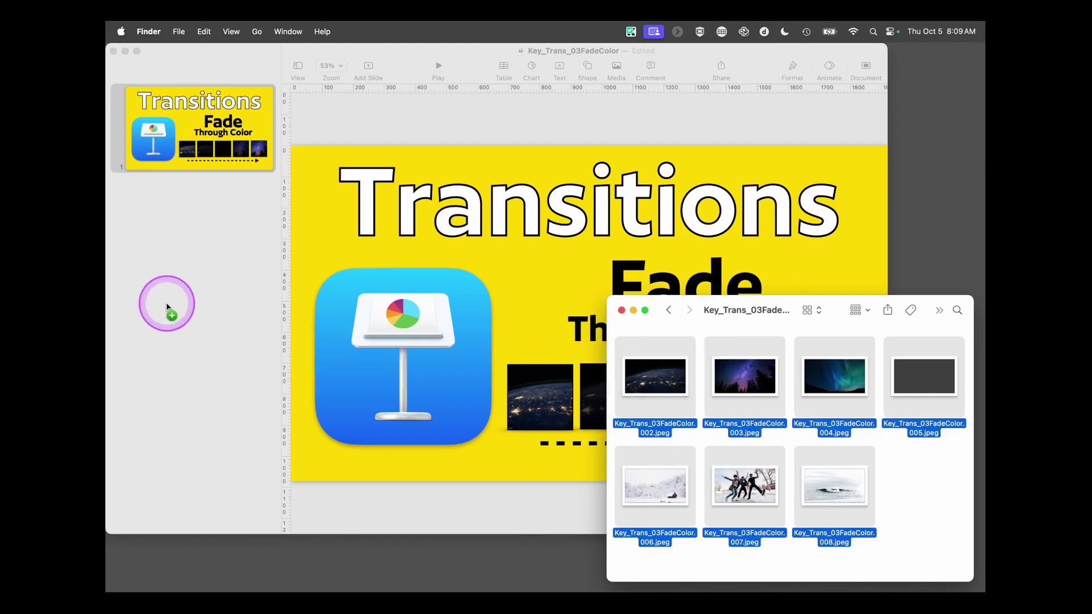
{"action": "left_click_drag", "start_coordinate": [167, 306], "coordinate": [166, 306]}
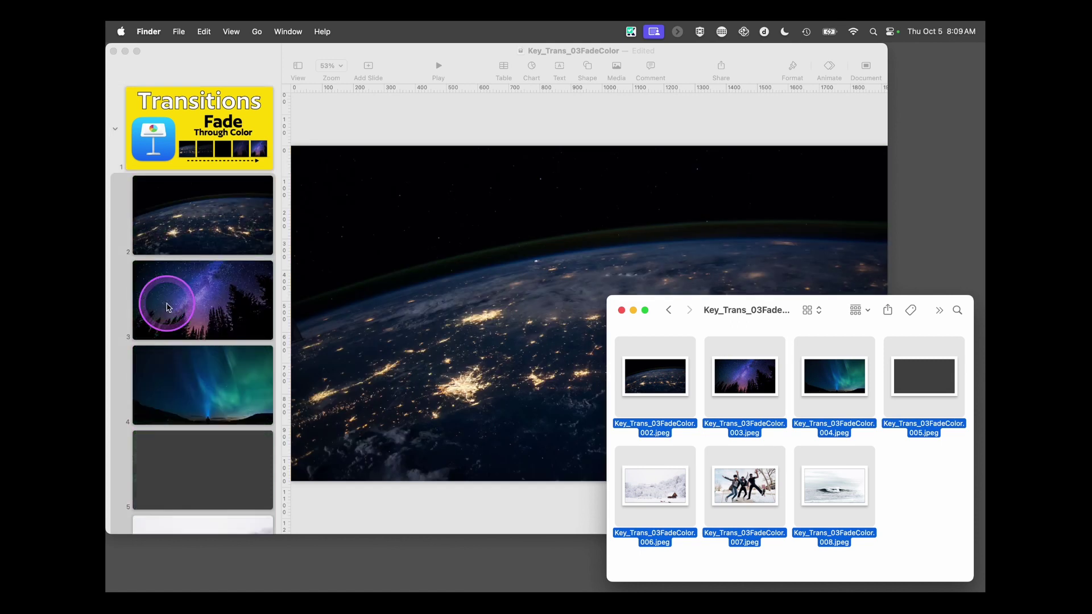
{"action": "left_click", "coordinate": [203, 233]}
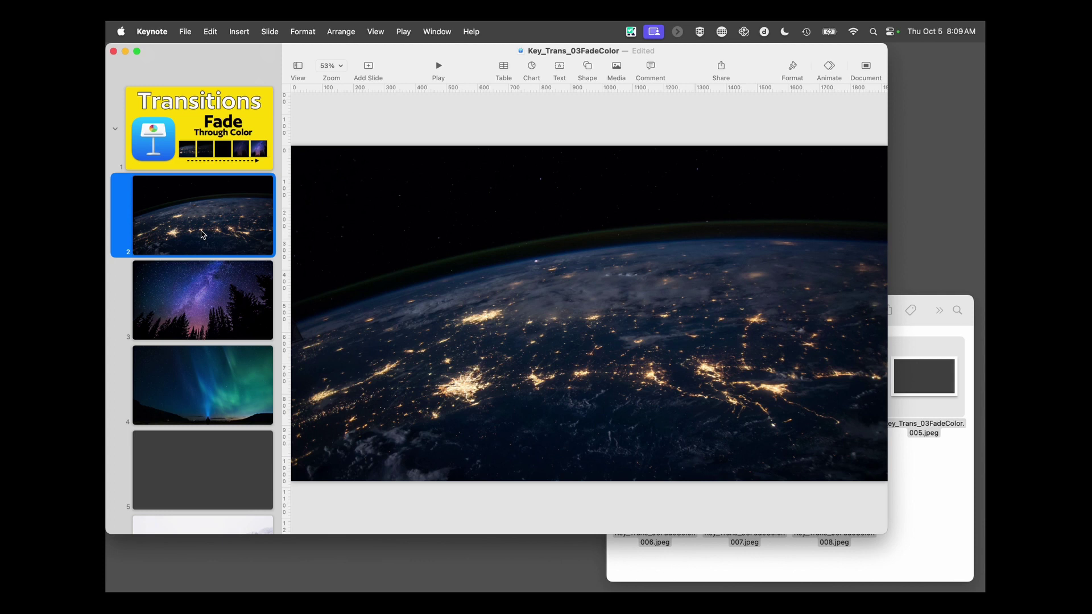
- Show the Animate inspector from View > Inspector and select the title slide
{"action": "left_click", "coordinate": [376, 31]}
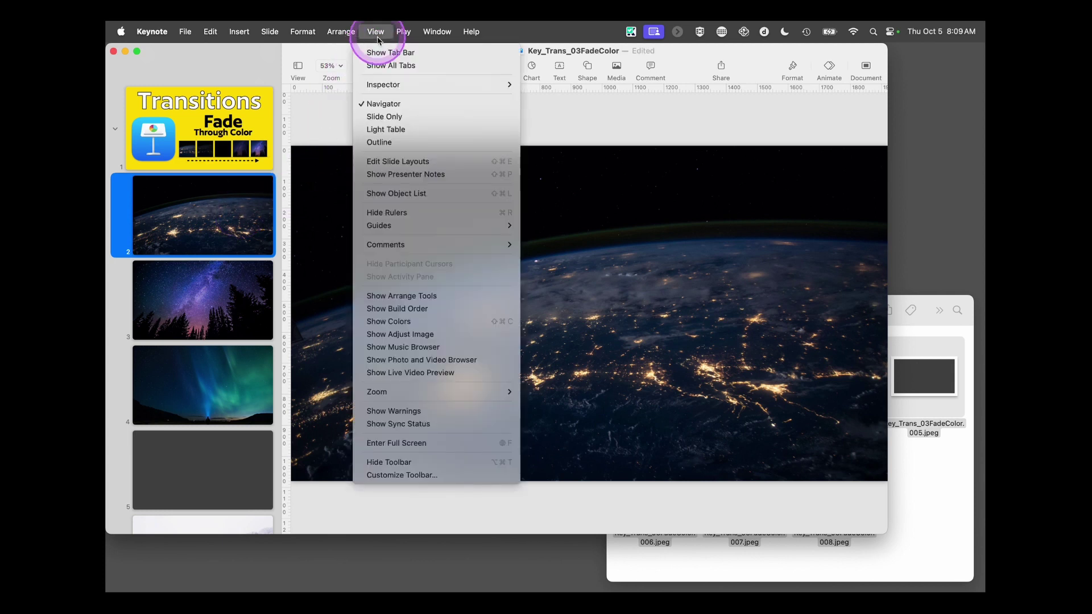
{"action": "mouse_move", "coordinate": [381, 84]}
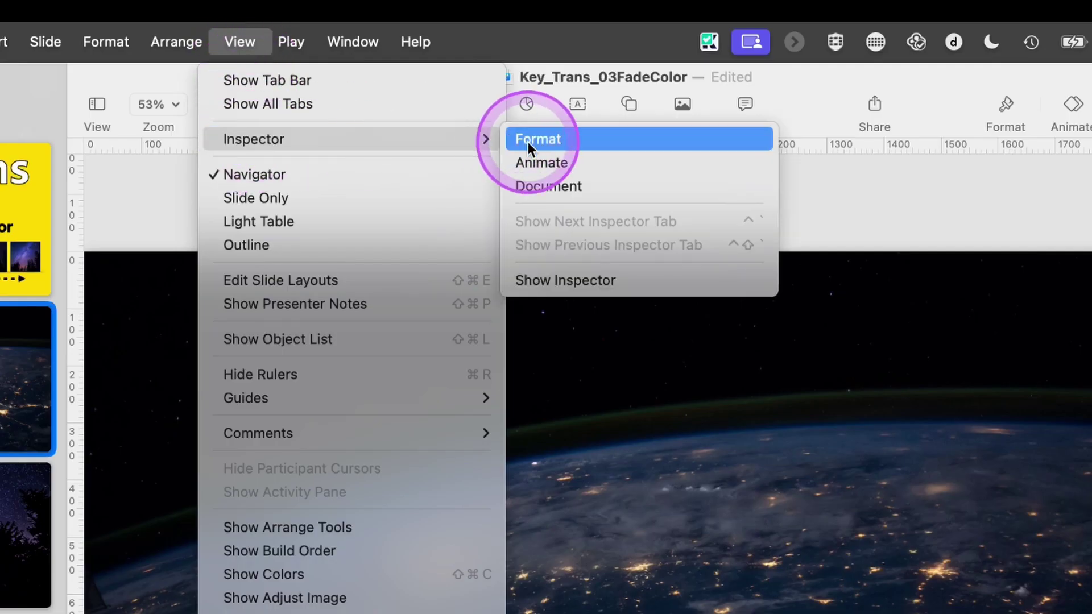
{"action": "left_click", "coordinate": [531, 163]}
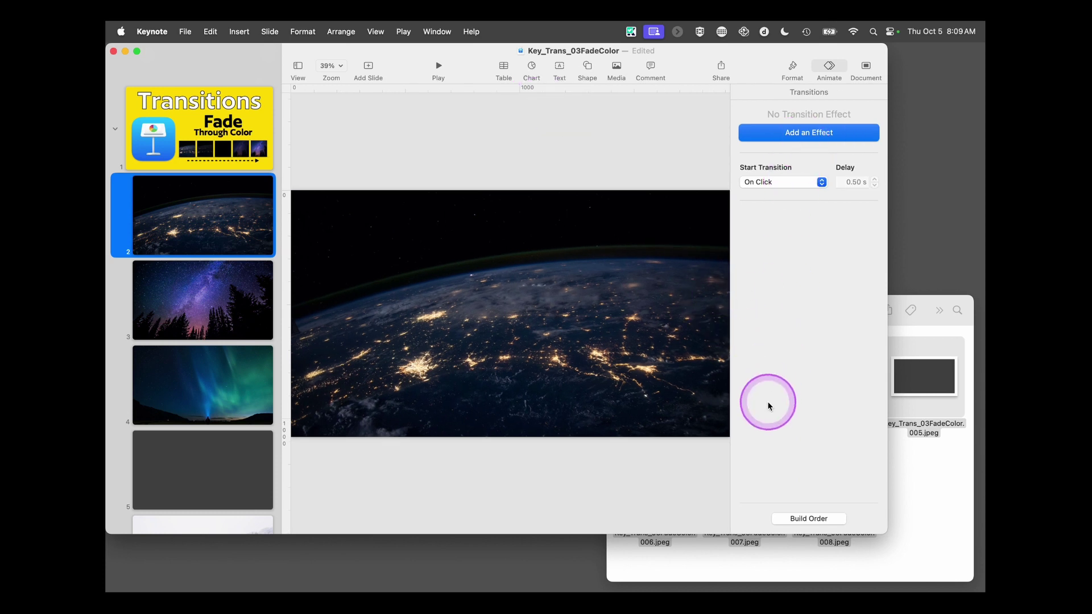
{"action": "left_click", "coordinate": [224, 144]}
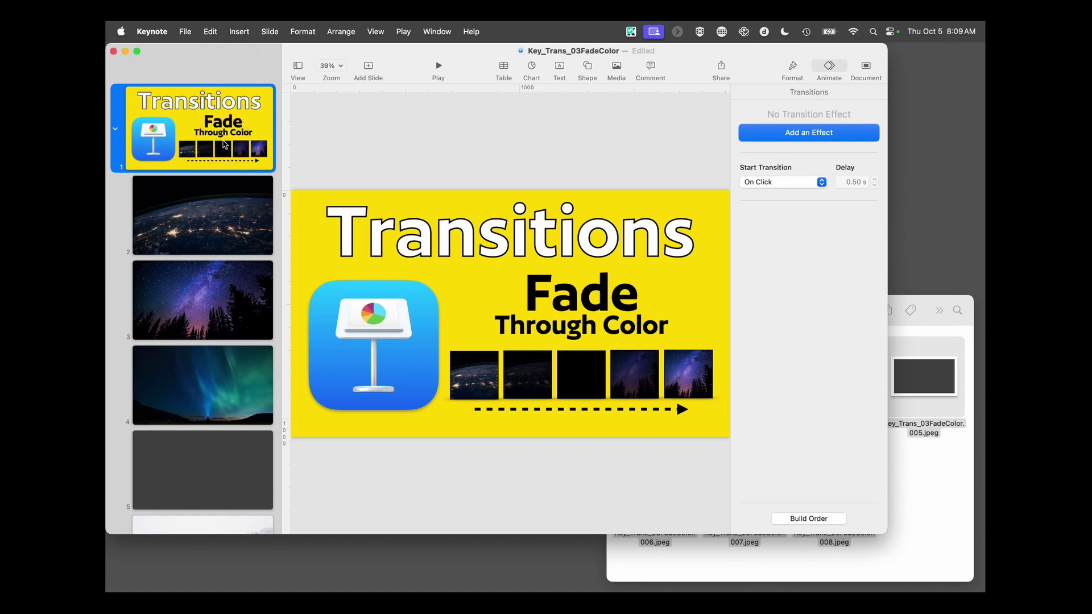
- Select all slides and apply Fade Through Color: 1.5 s, black, starting on click
{"action": "right_click", "coordinate": [224, 145]}
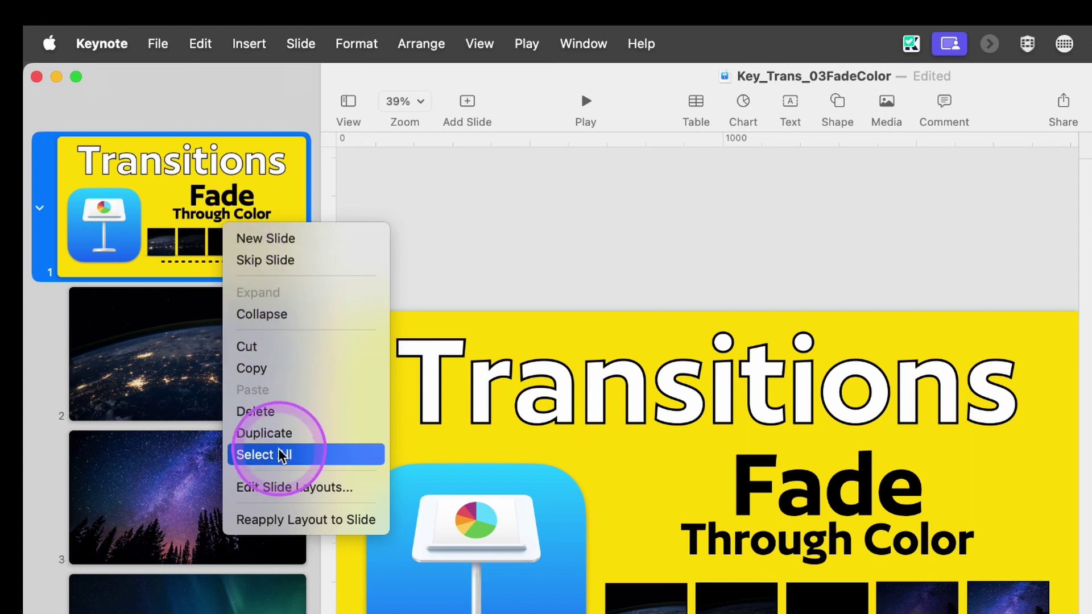
{"action": "left_click", "coordinate": [278, 455]}
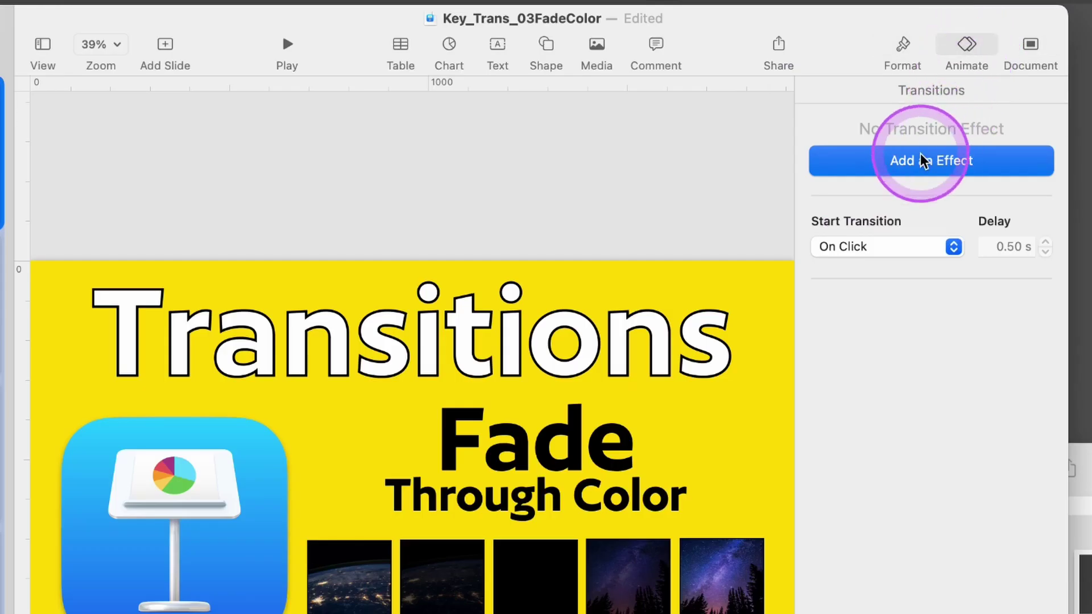
{"action": "left_click", "coordinate": [922, 165]}
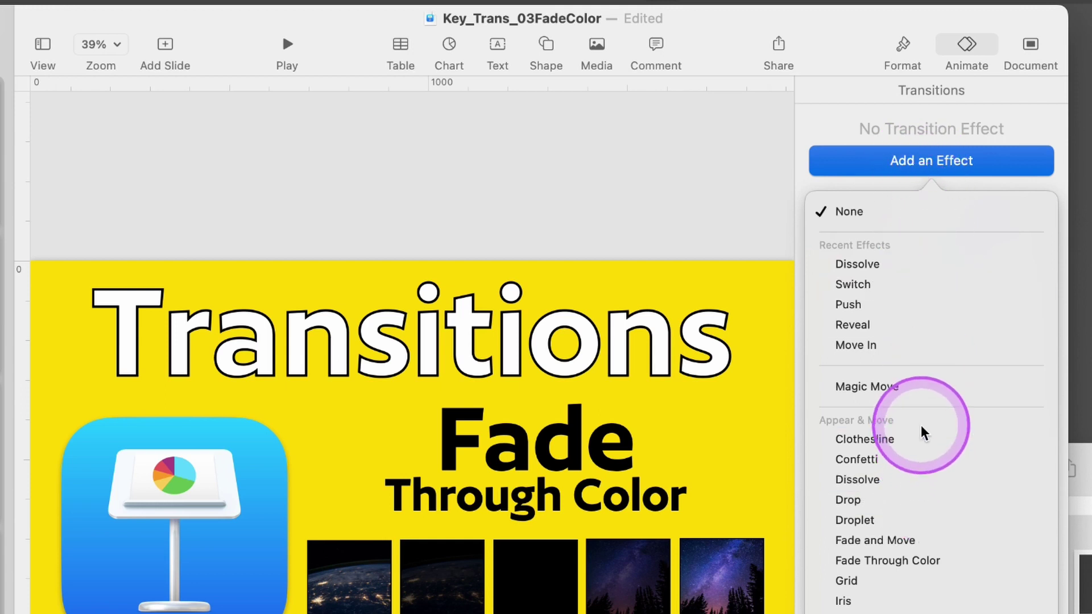
{"action": "left_click", "coordinate": [898, 560]}
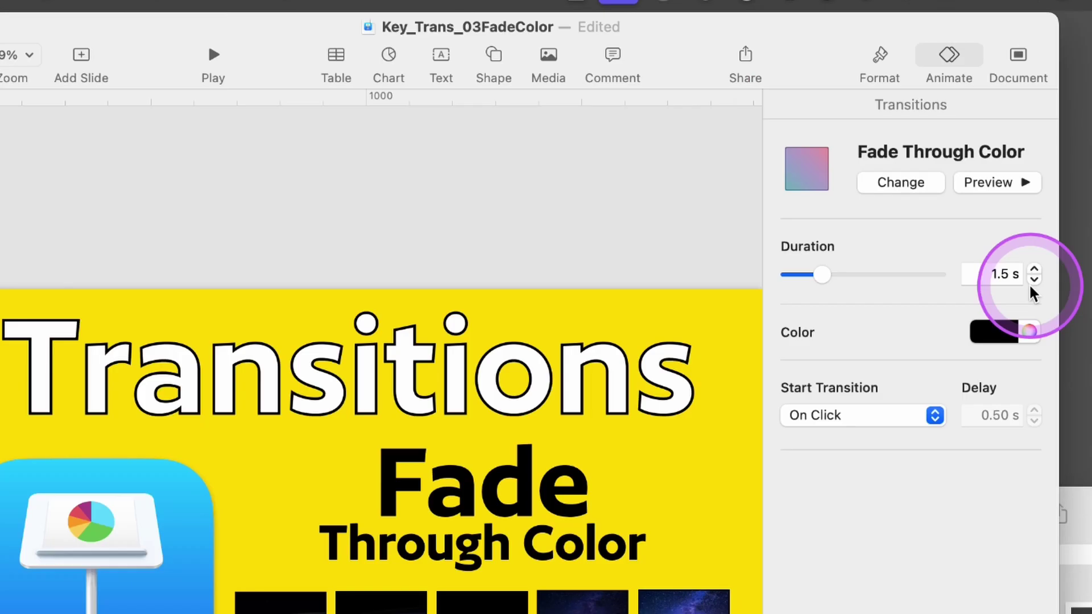
{"action": "left_click", "coordinate": [1033, 280]}
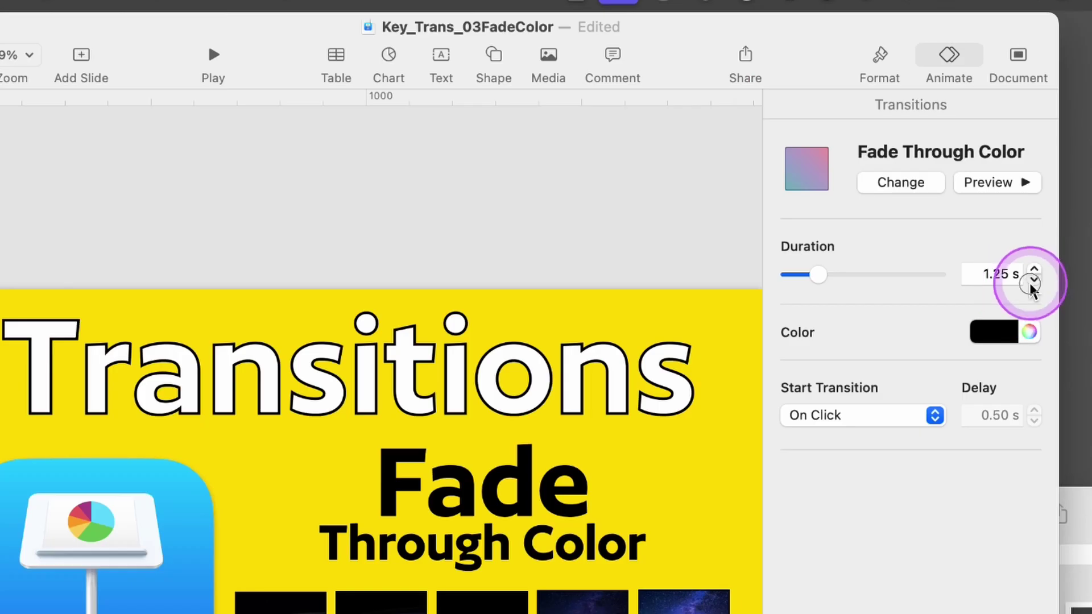
{"action": "left_click", "coordinate": [1033, 279]}
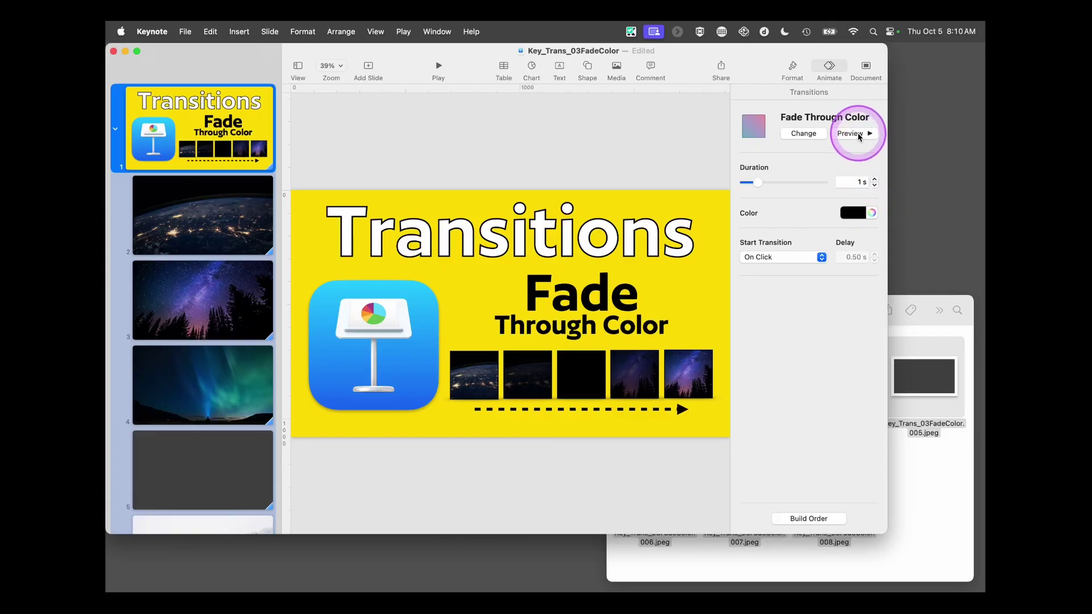
{"action": "left_click", "coordinate": [853, 133]}
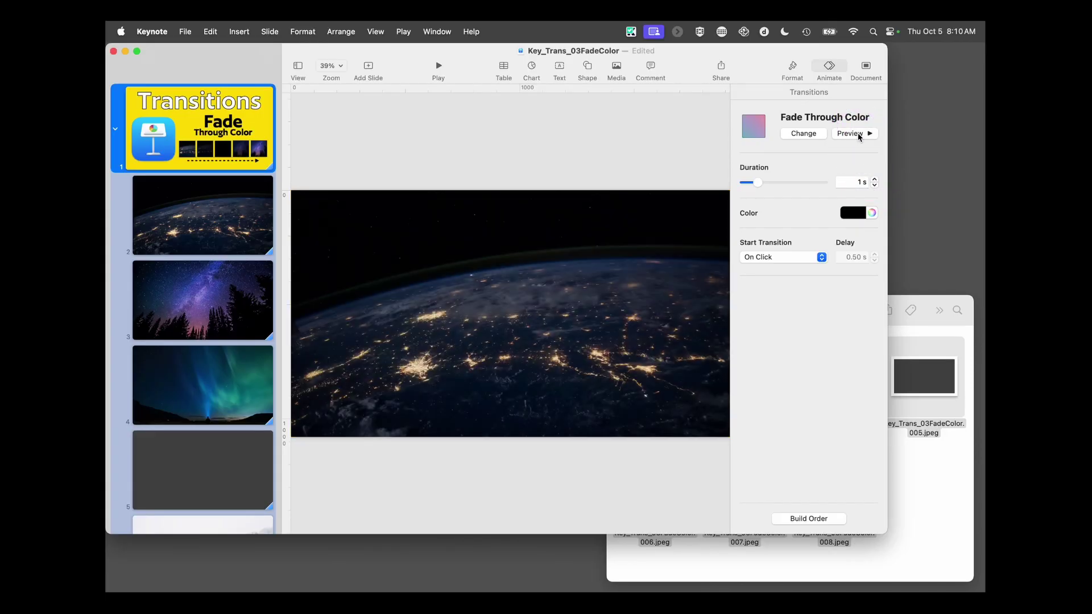
{"action": "left_click", "coordinate": [875, 179]}
{"action": "left_click", "coordinate": [847, 403]}
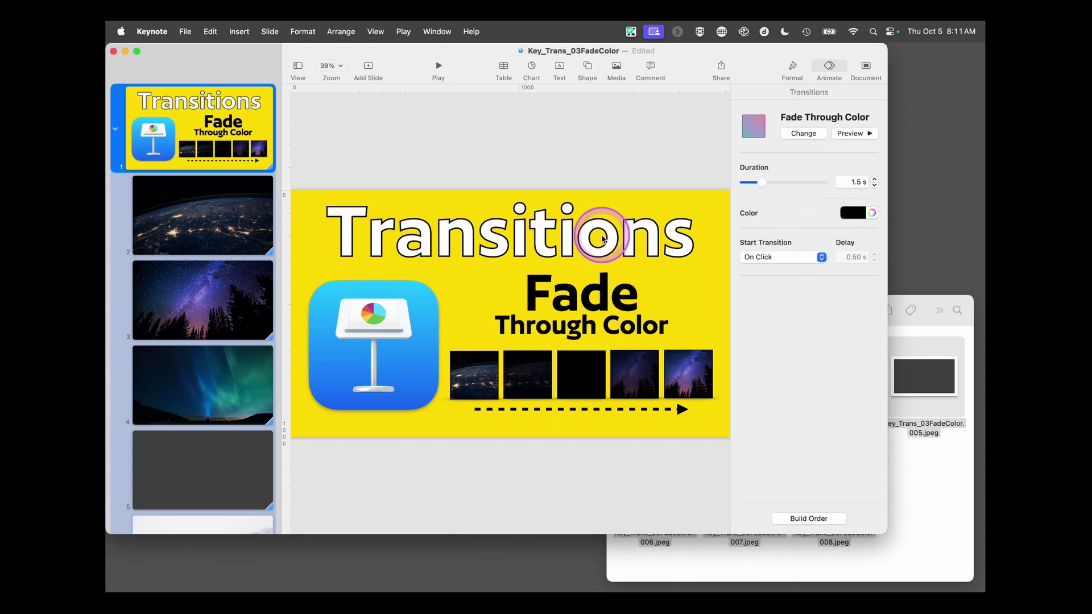
- Select snowy slides 6–8 and set their fade colour to white, checking it in the Colors panel
{"action": "scroll", "coordinate": [248, 378], "scroll_direction": "down", "scroll_amount": 8}
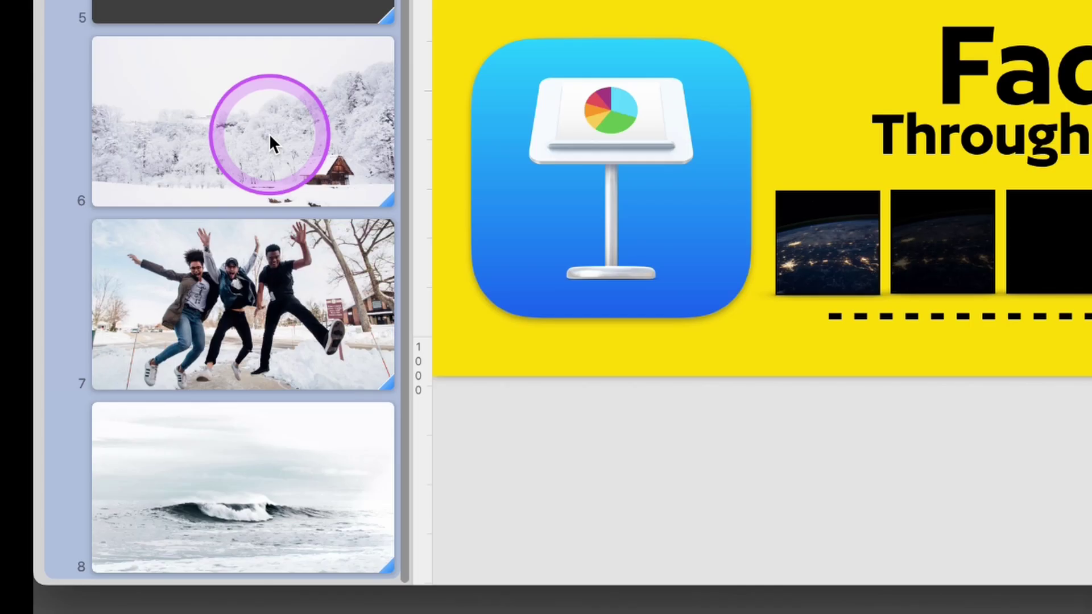
{"action": "left_click", "coordinate": [217, 329]}
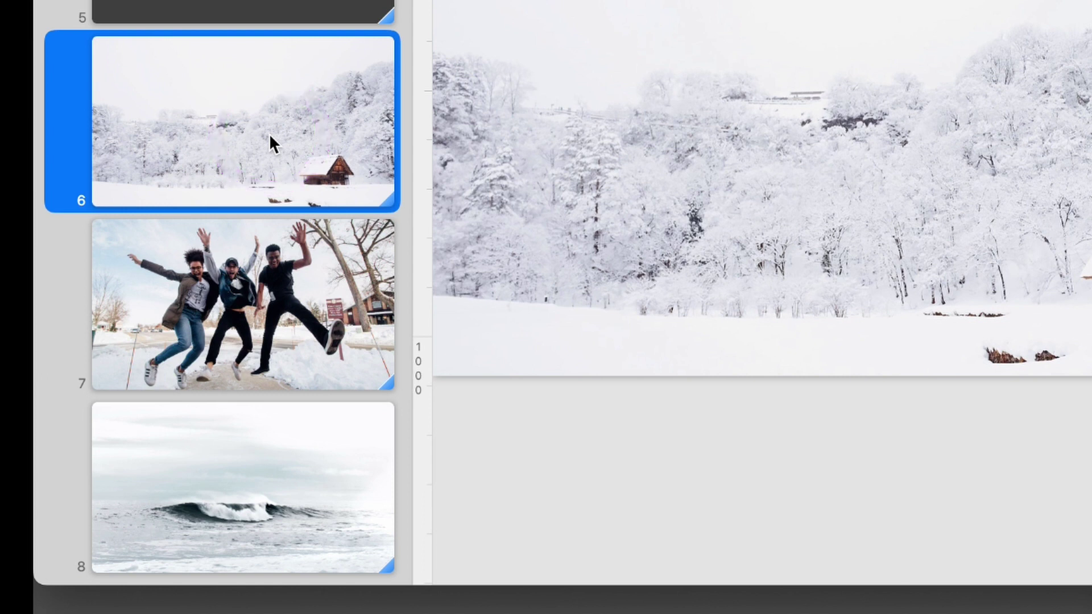
{"action": "left_click_drag", "start_coordinate": [265, 143], "coordinate": [312, 332]}
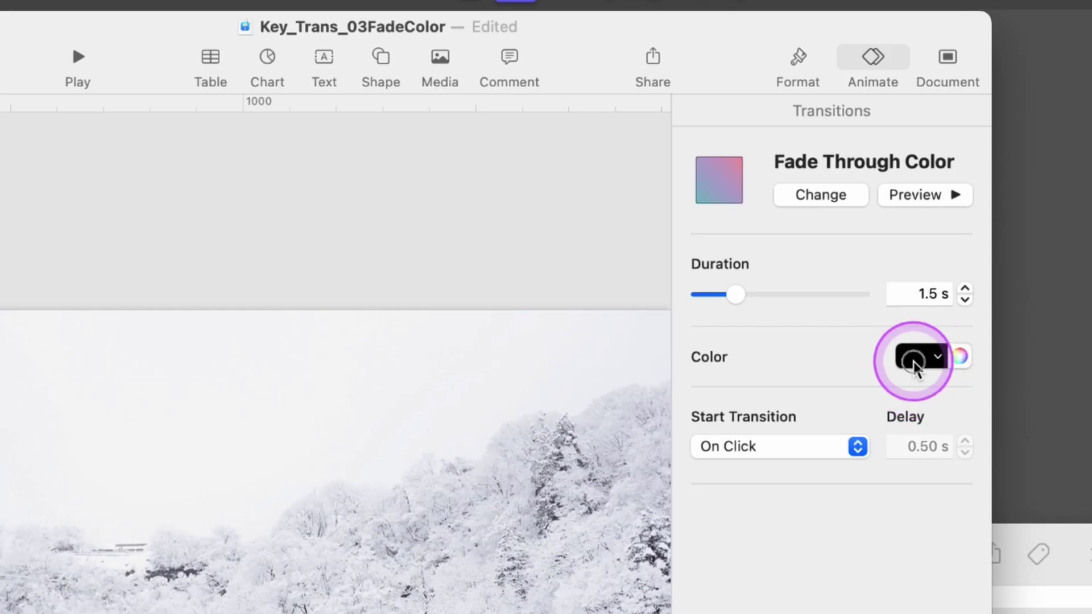
{"action": "left_click", "coordinate": [914, 364]}
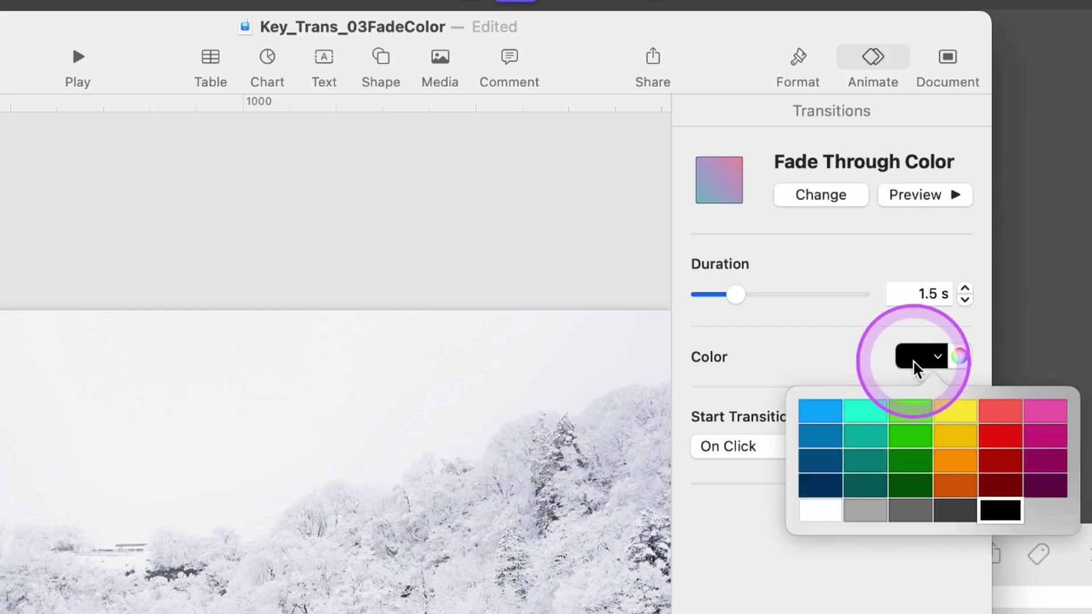
{"action": "left_click", "coordinate": [828, 508]}
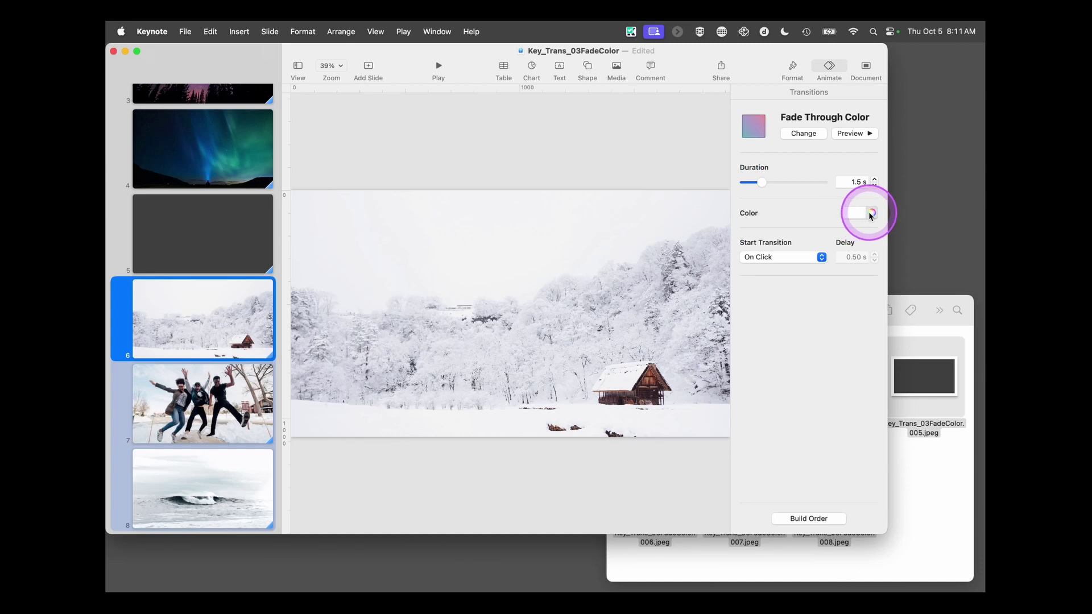
{"action": "left_click", "coordinate": [870, 214]}
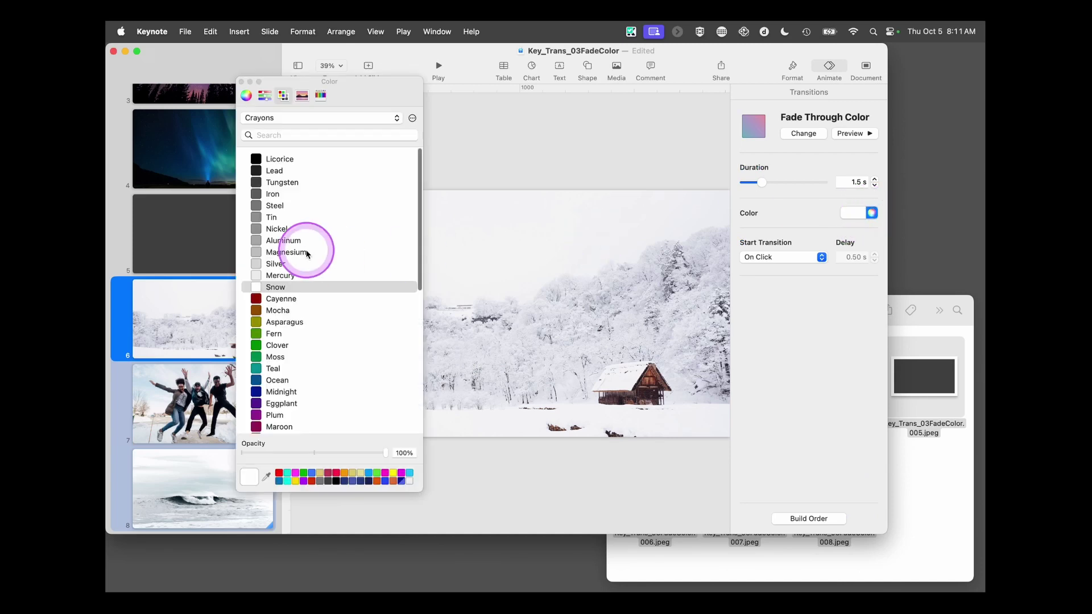
{"action": "scroll", "coordinate": [310, 247], "scroll_direction": "down", "scroll_amount": 2}
{"action": "scroll", "coordinate": [307, 250], "scroll_direction": "down", "scroll_amount": 3}
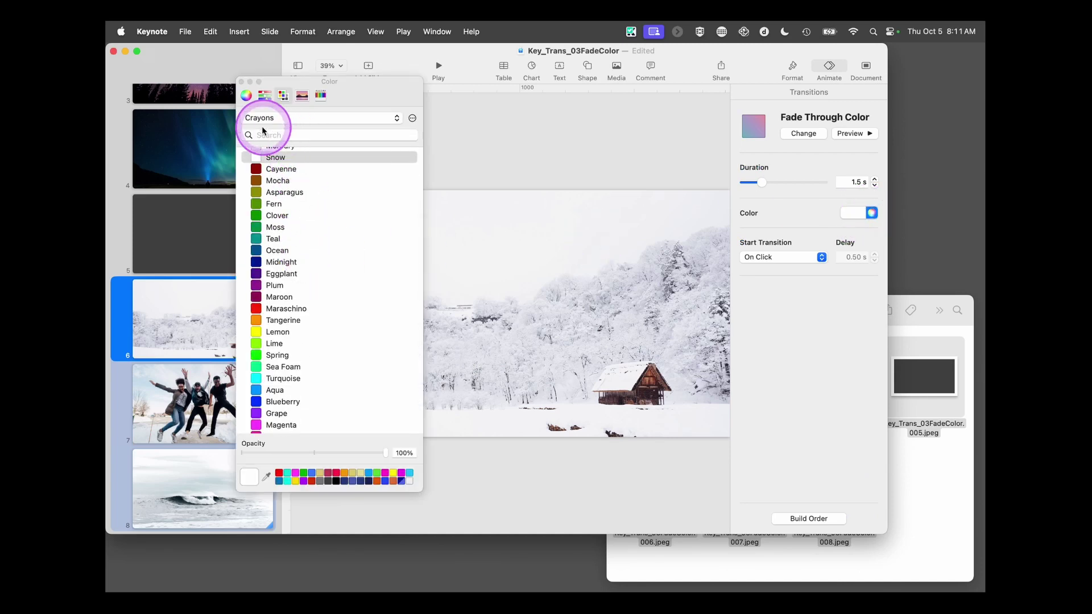
{"action": "left_click", "coordinate": [241, 82]}
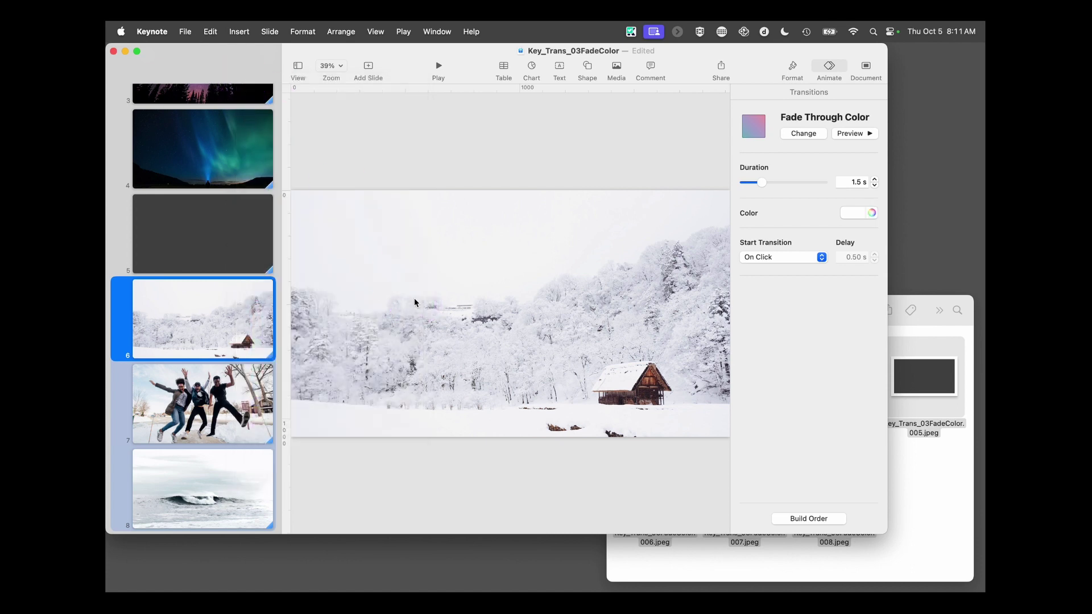
- Select the title slide and play the slideshow from the beginning
{"action": "scroll", "coordinate": [256, 307], "scroll_direction": "up", "scroll_amount": 5}
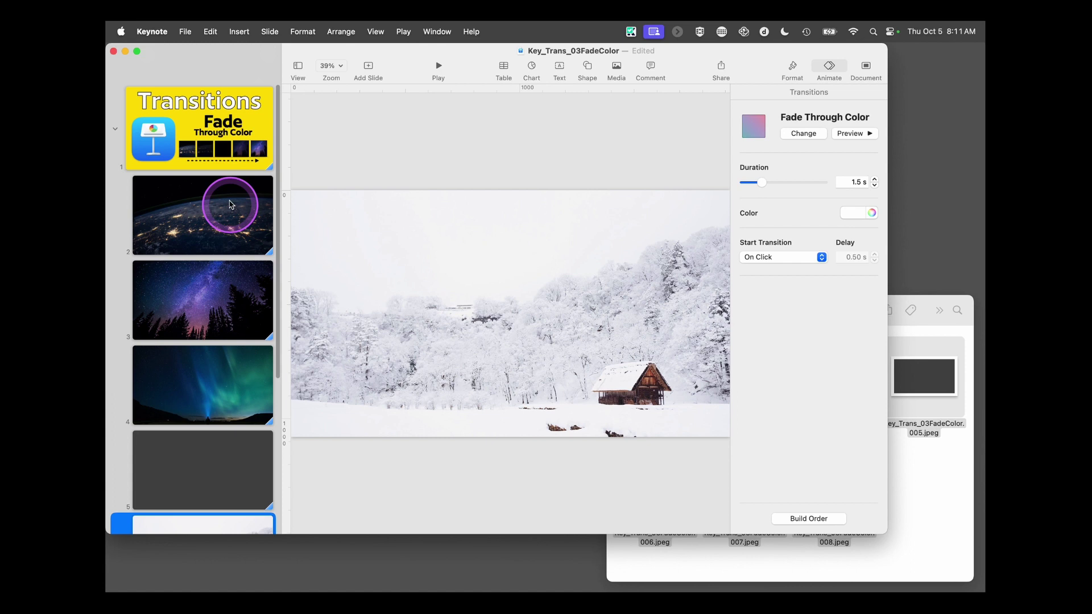
{"action": "left_click", "coordinate": [218, 153]}
{"action": "left_click", "coordinate": [439, 67]}
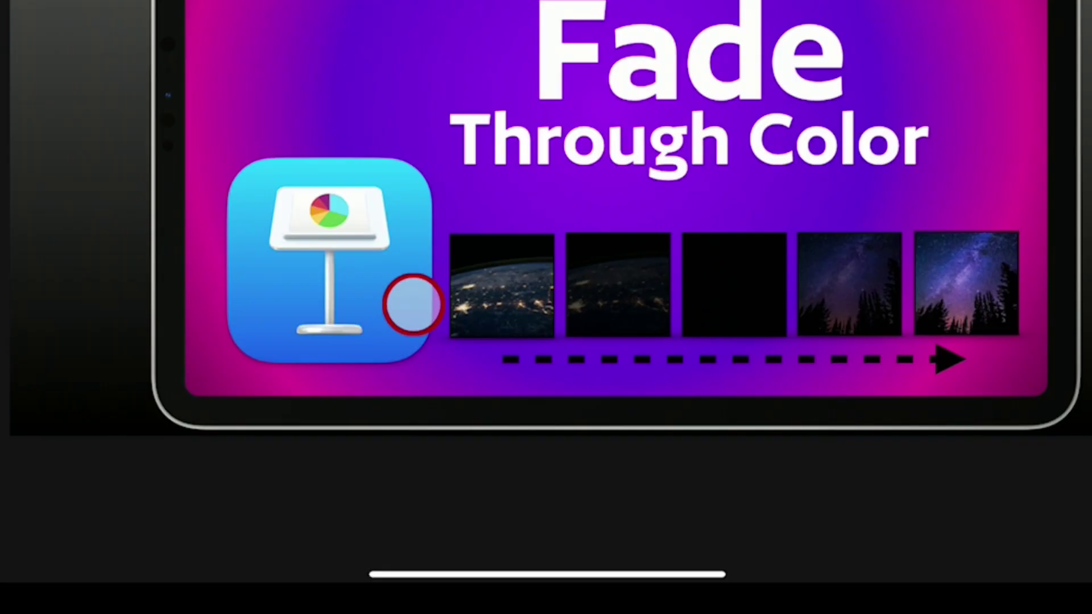
- Put Photos in Split View and drag all six Keynote album photos in as slides 2–7
{"action": "mouse_move", "coordinate": [494, 592]}
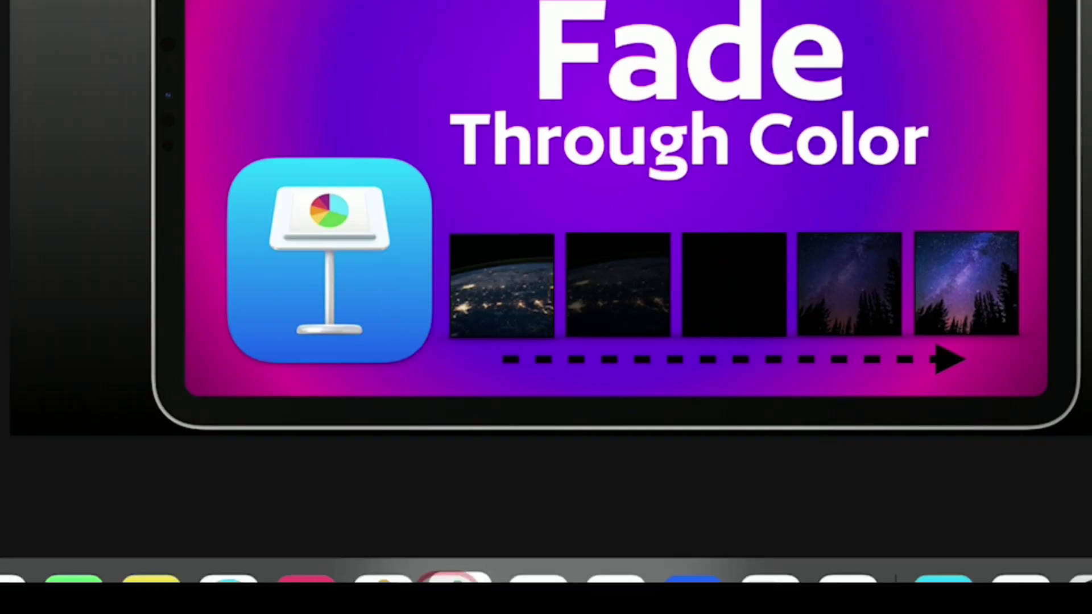
{"action": "left_click_drag", "start_coordinate": [406, 519], "coordinate": [921, 209]}
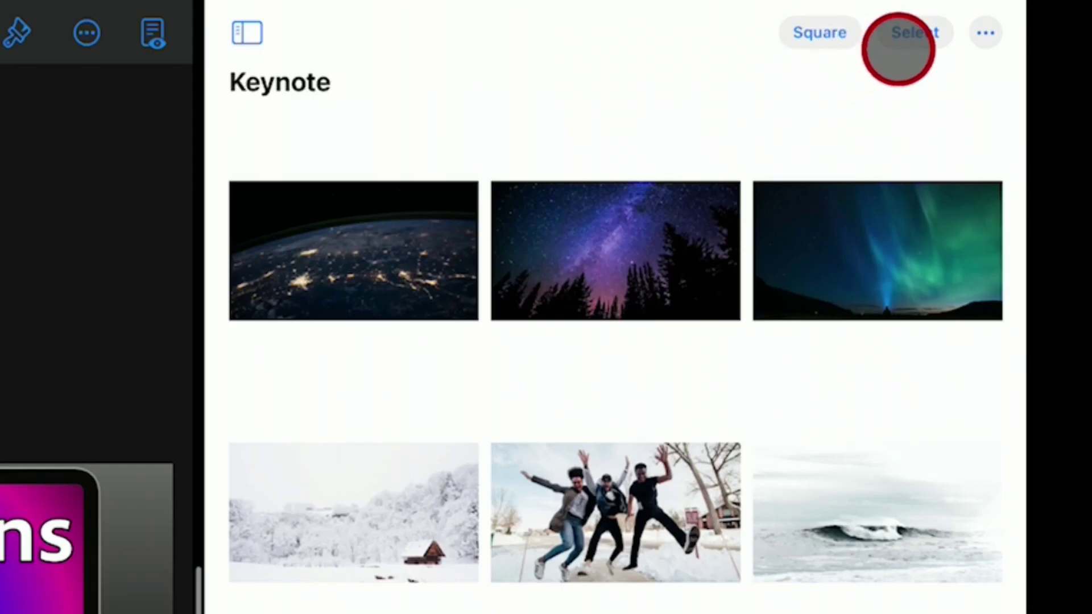
{"action": "left_click", "coordinate": [876, 48]}
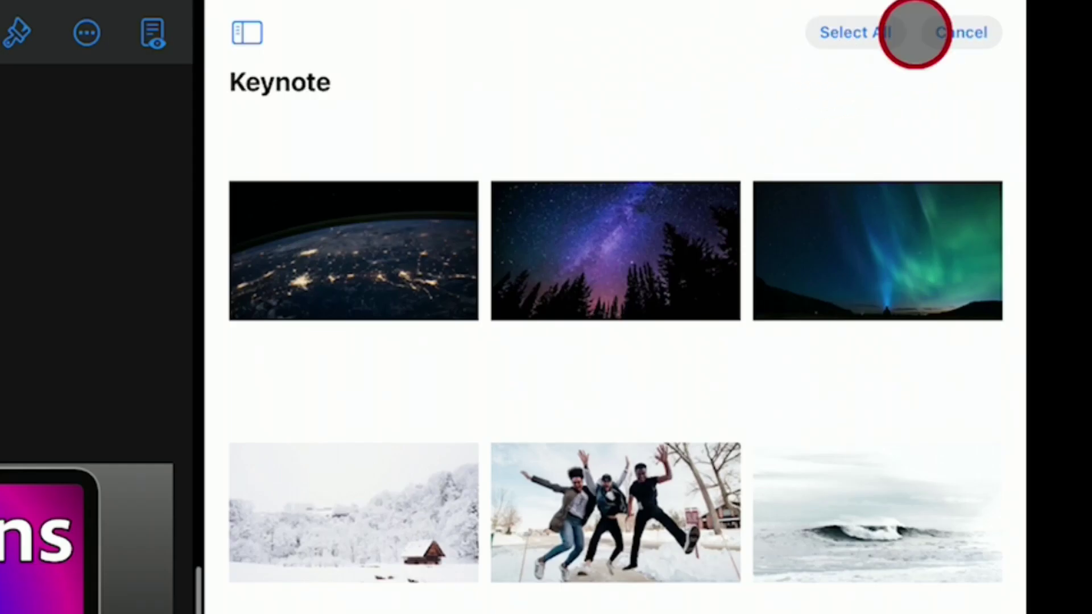
{"action": "left_click", "coordinate": [895, 32]}
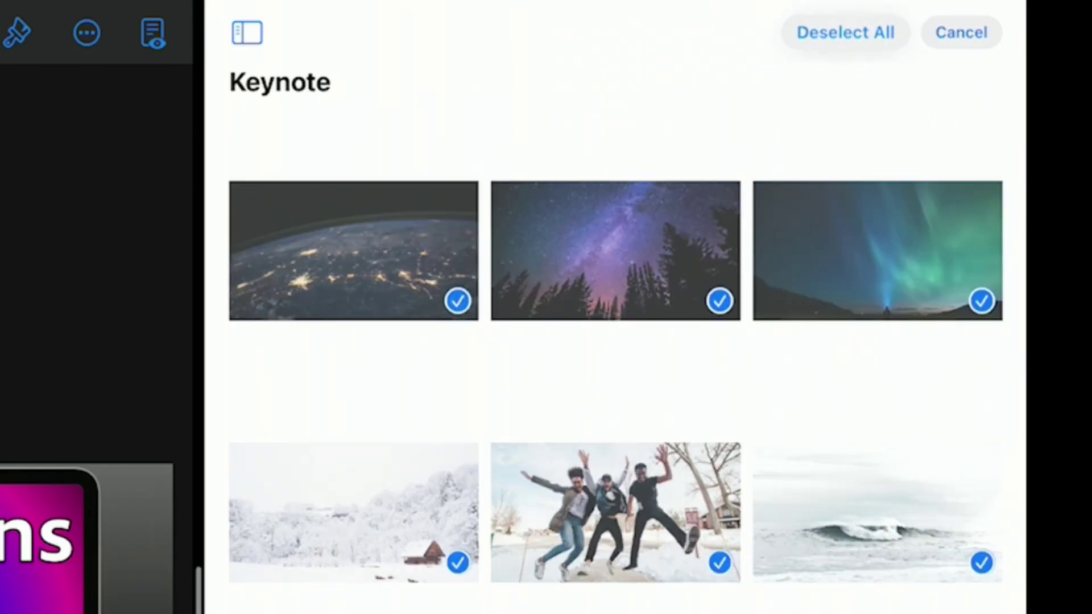
{"action": "left_click_drag", "start_coordinate": [332, 261], "coordinate": [185, 168]}
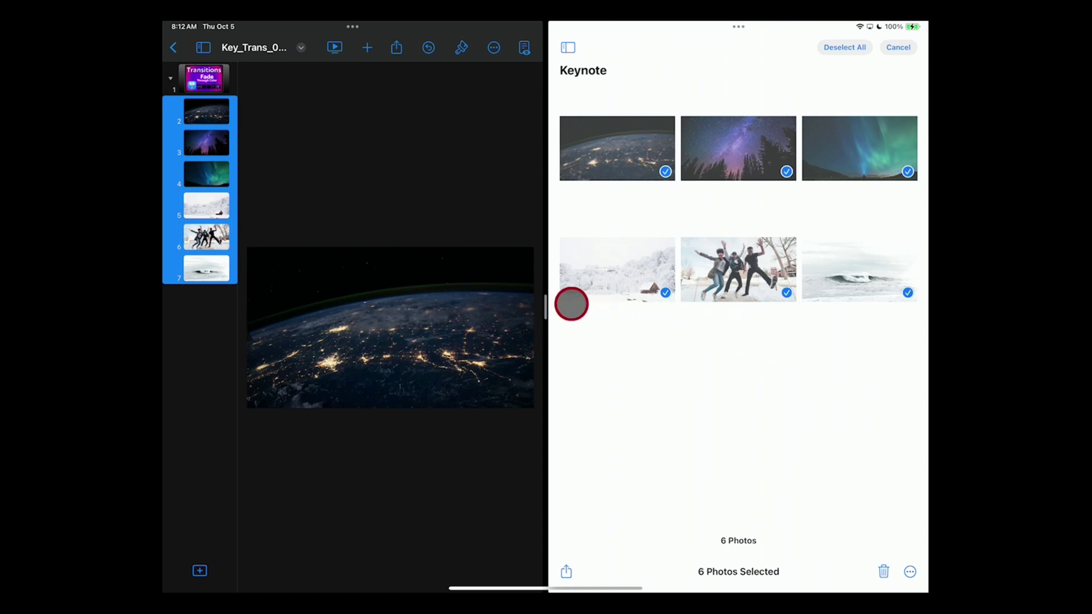
- Close the photo library and select all seven slides
{"action": "left_click_drag", "start_coordinate": [552, 304], "coordinate": [927, 304]}
{"action": "left_click", "coordinate": [204, 79]}
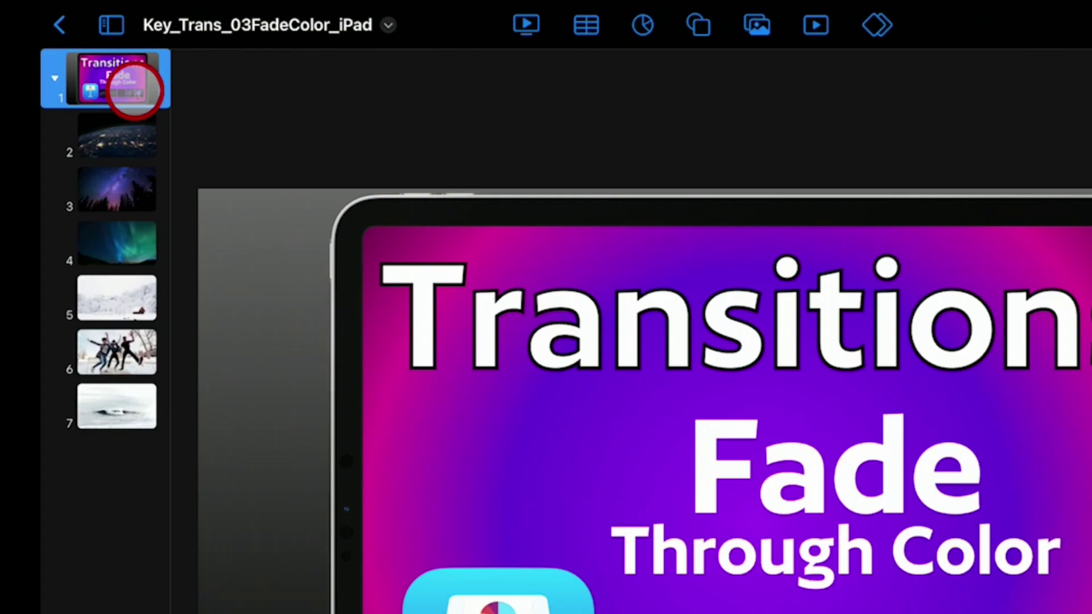
{"action": "right_click", "coordinate": [134, 89]}
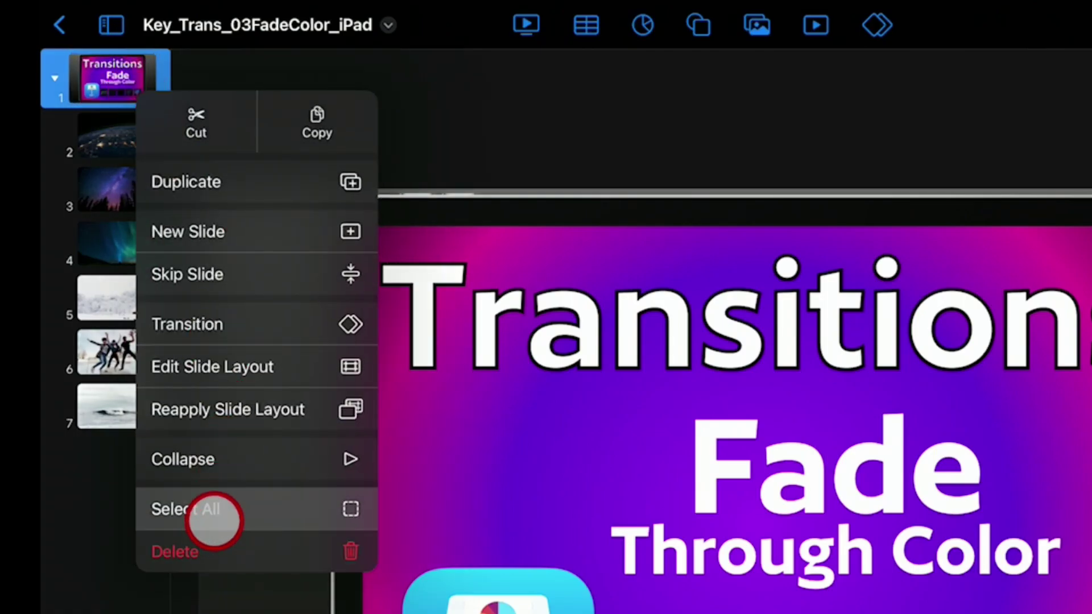
{"action": "left_click", "coordinate": [214, 512]}
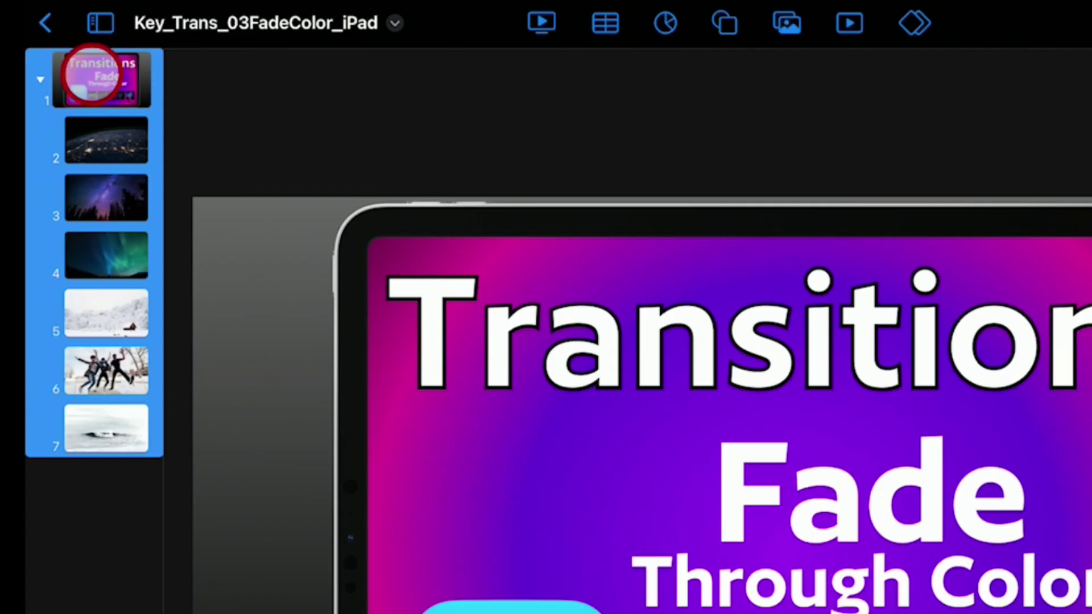
- Apply Fade Through Color to all seven slides: 1.50 s through black, starting on tap
{"action": "right_click", "coordinate": [197, 76]}
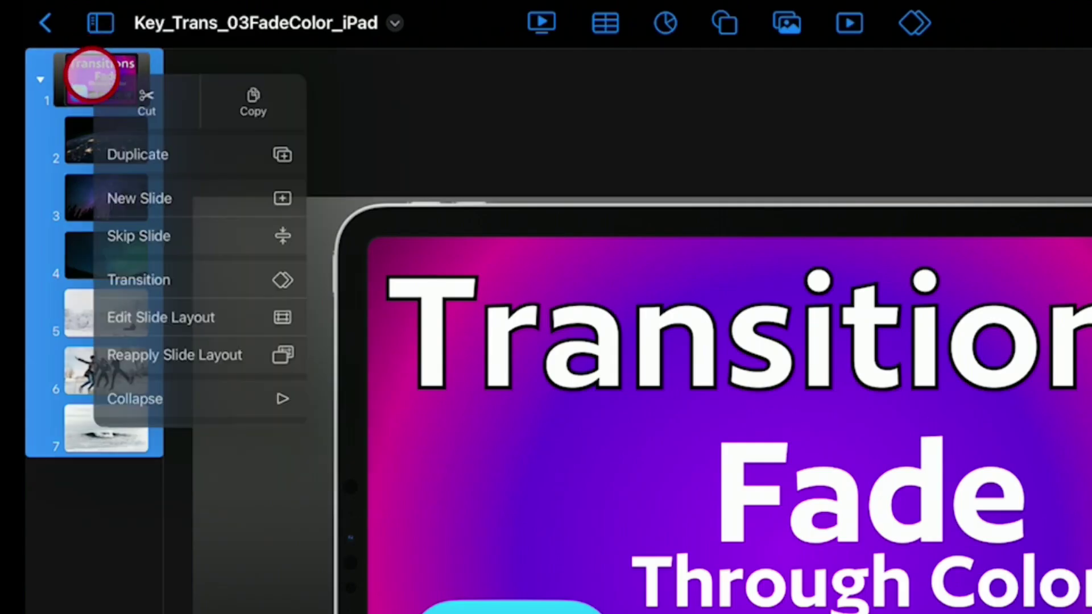
{"action": "left_click", "coordinate": [190, 333]}
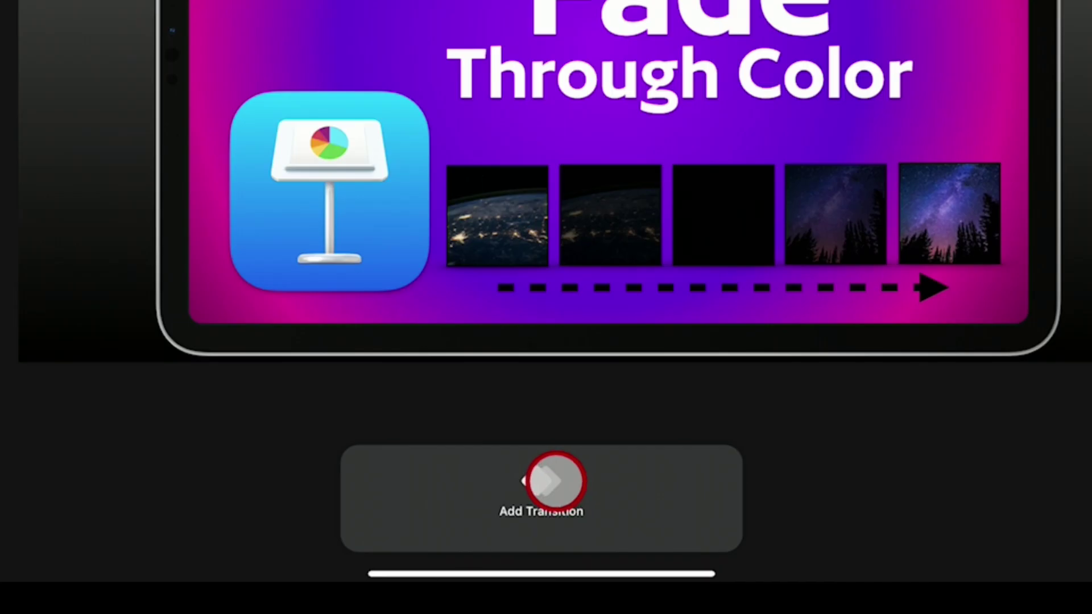
{"action": "left_click", "coordinate": [555, 481]}
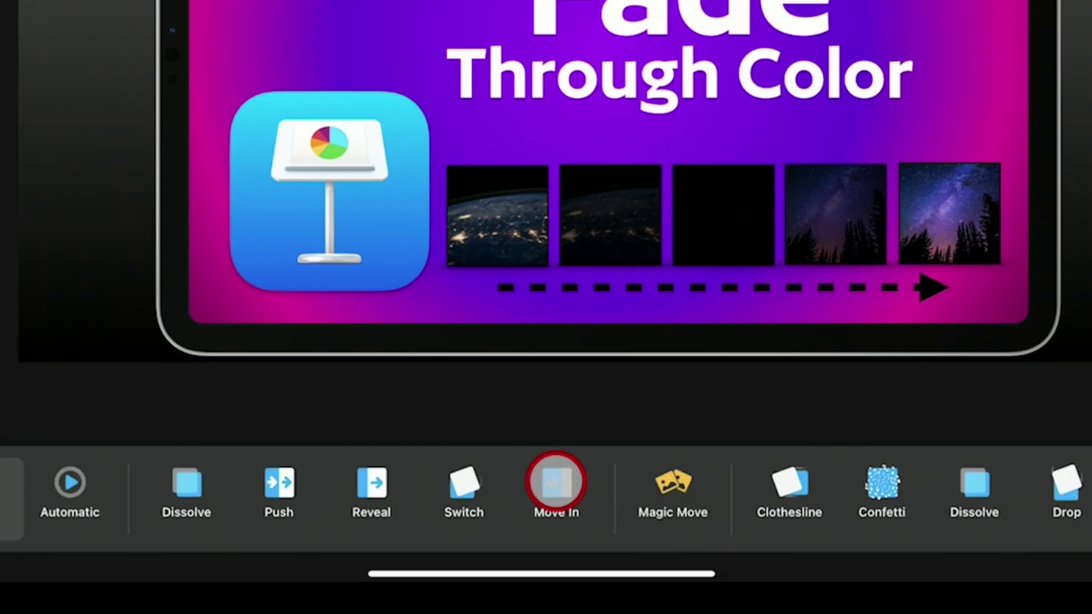
{"action": "scroll", "coordinate": [555, 481], "scroll_direction": "right", "scroll_amount": 10}
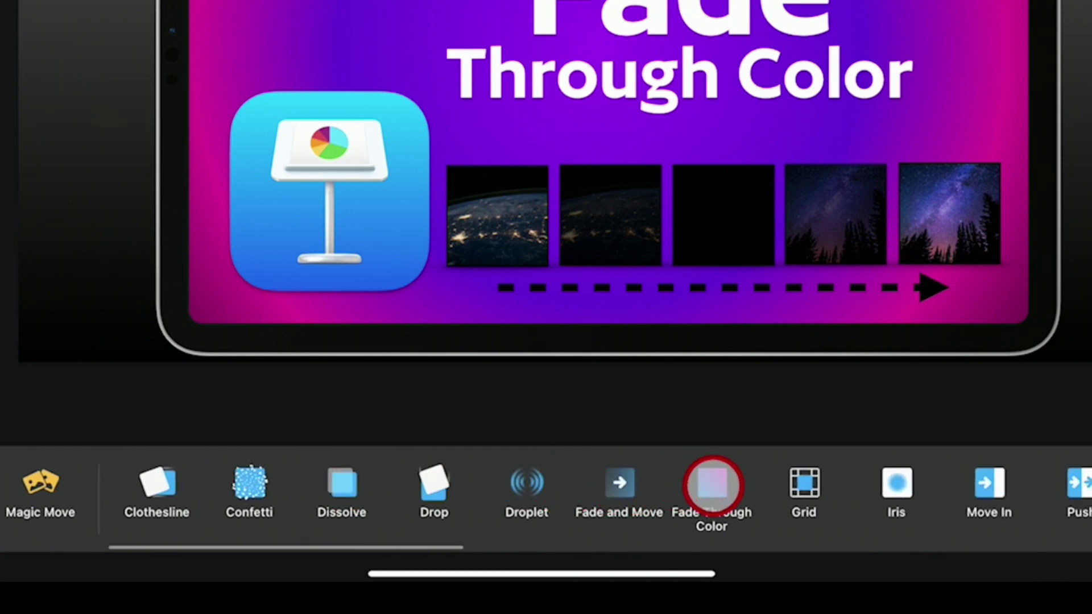
{"action": "left_click", "coordinate": [713, 485]}
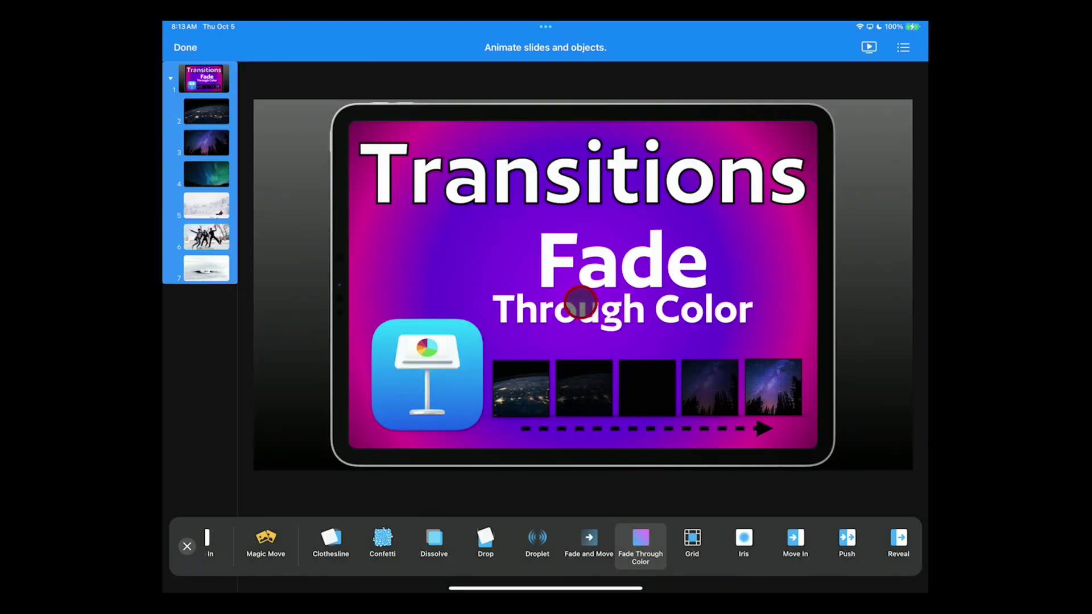
{"action": "left_click", "coordinate": [579, 303]}
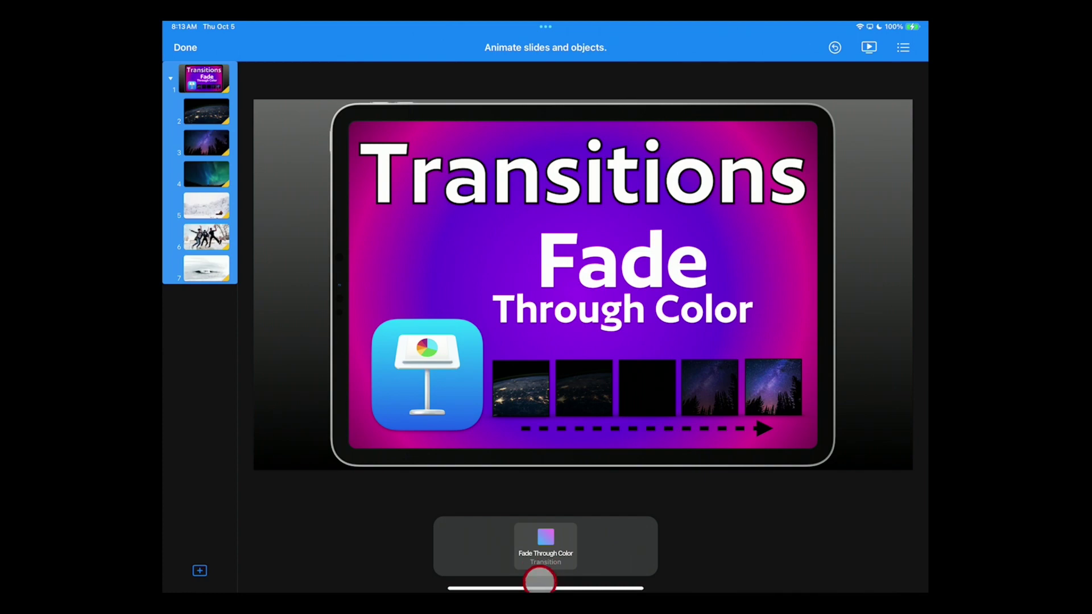
{"action": "left_click", "coordinate": [545, 544]}
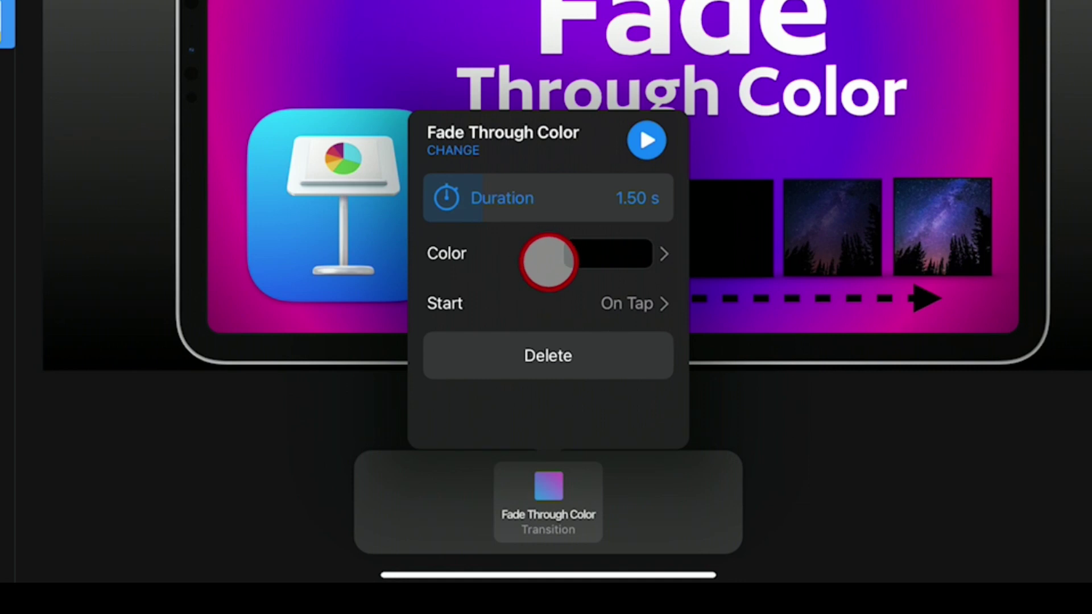
- Select the snowy slides 5, 6 and 7
{"action": "left_click", "coordinate": [125, 23]}
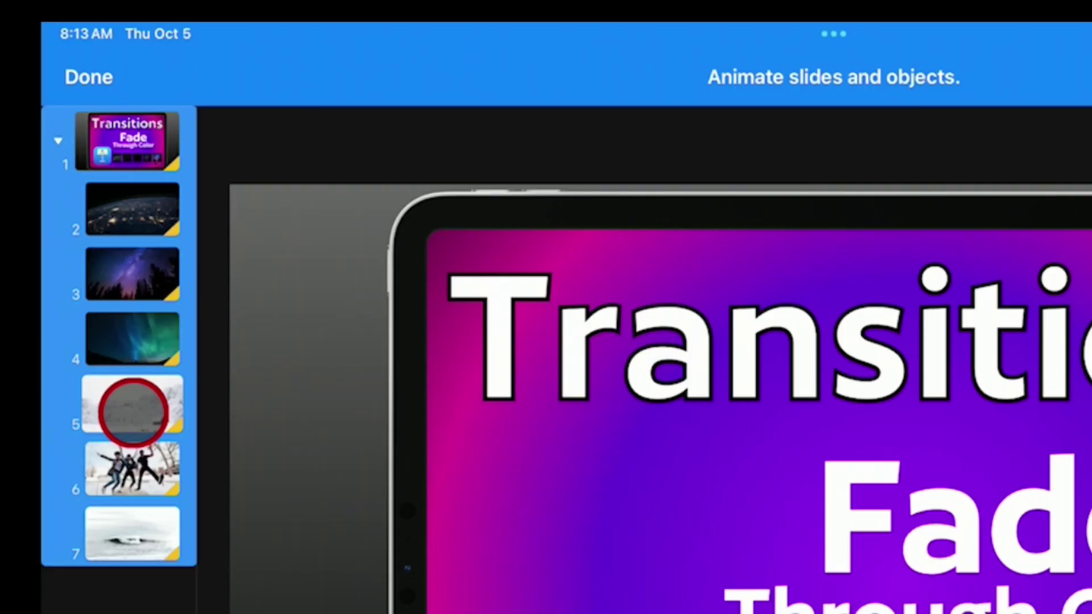
{"action": "left_click", "coordinate": [207, 209]}
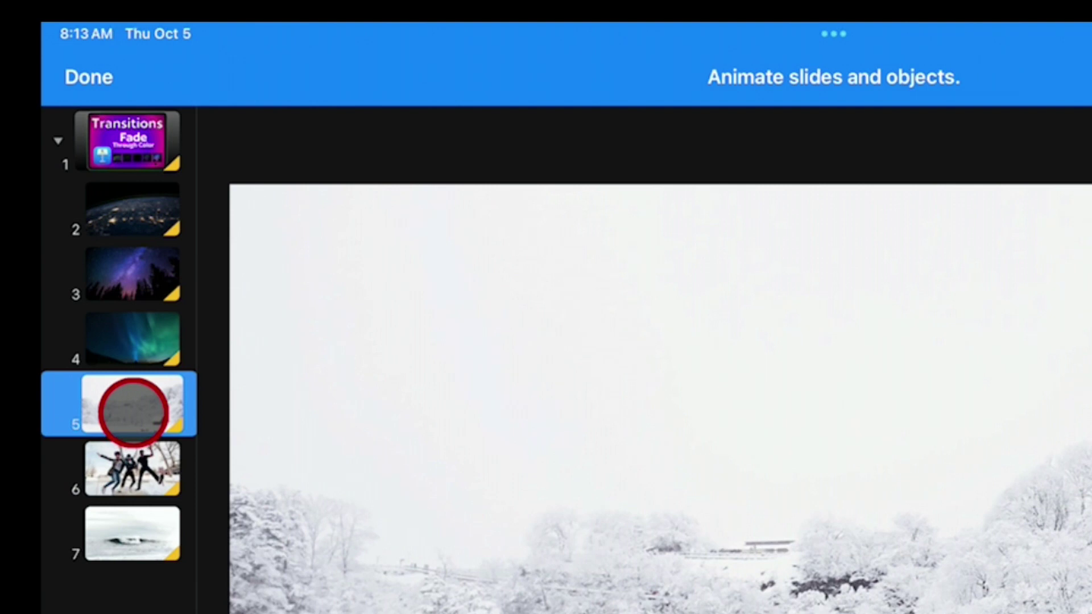
{"action": "left_click", "coordinate": [133, 468], "text": "shift"}
{"action": "left_click", "coordinate": [132, 534], "text": "shift"}
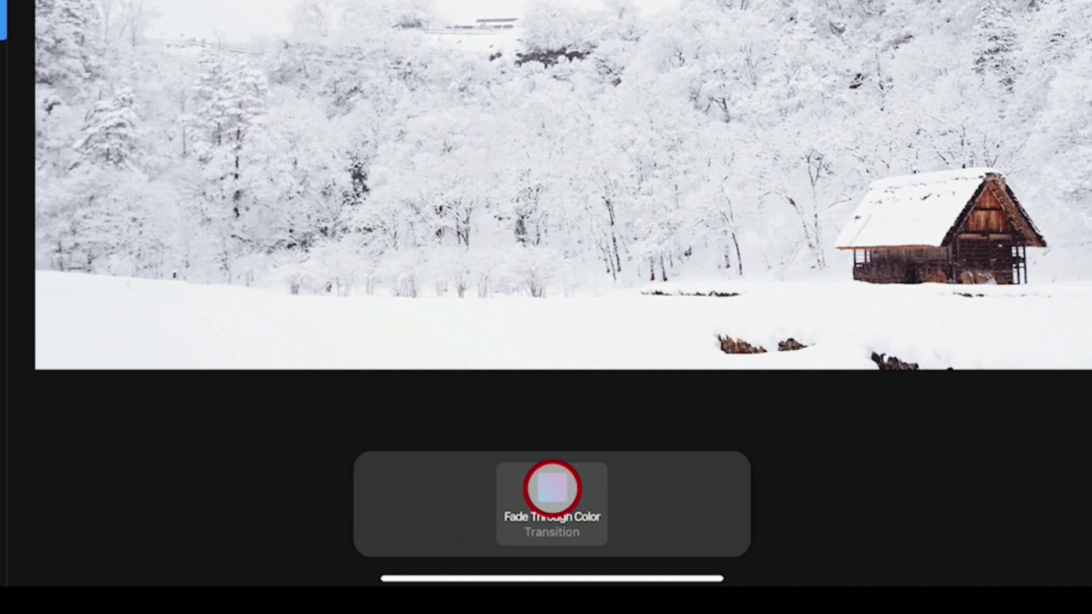
- Change their Fade Through Color colour from black to white
{"action": "left_click", "coordinate": [552, 487]}
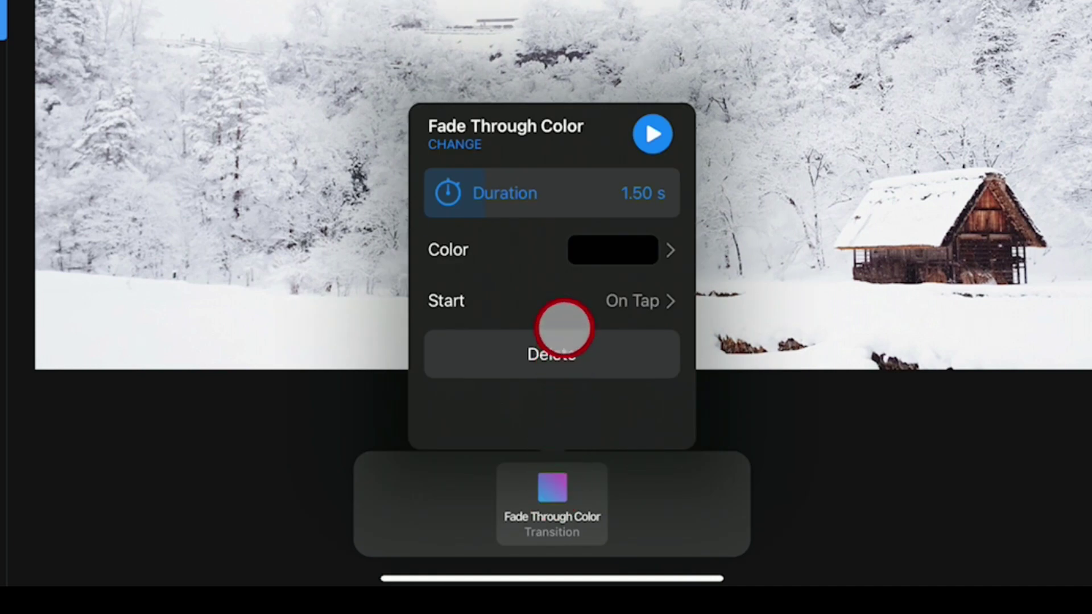
{"action": "left_click", "coordinate": [607, 253]}
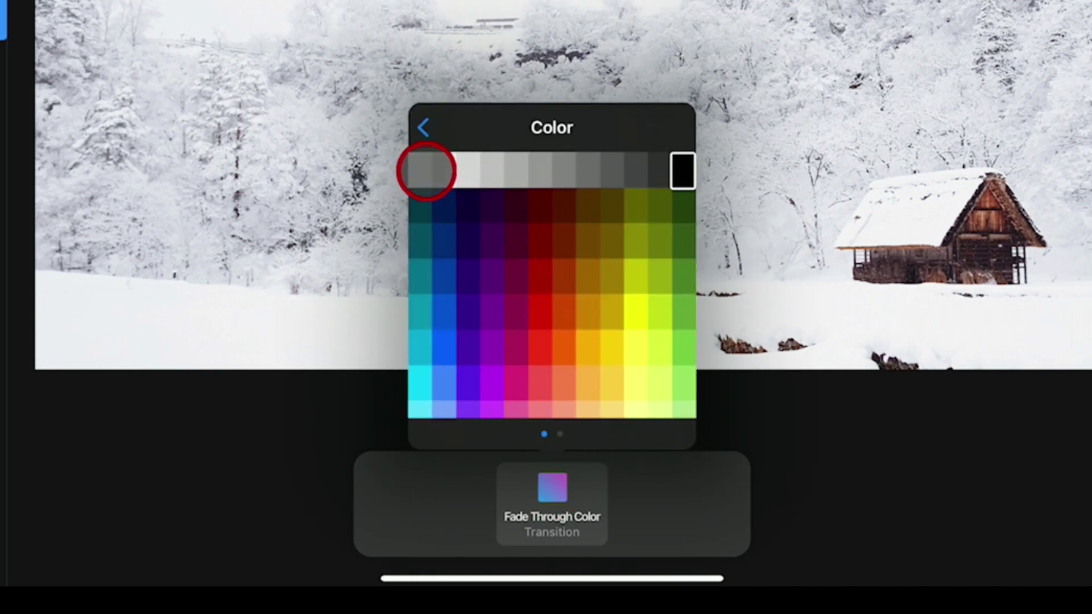
{"action": "left_click", "coordinate": [426, 171]}
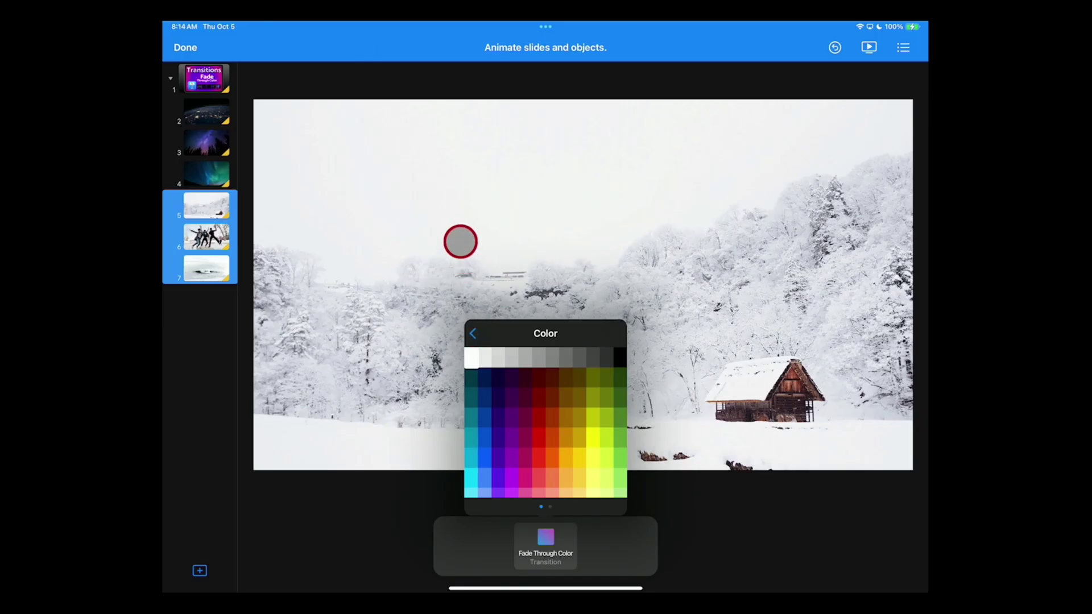
{"action": "left_click", "coordinate": [455, 241]}
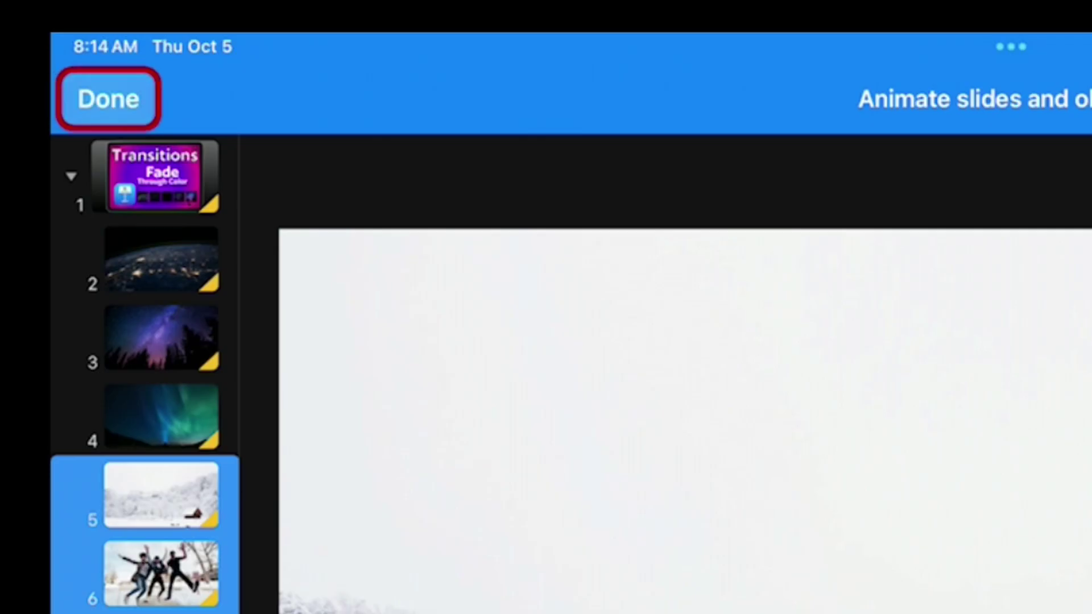
- Leave transition editing with Done and return to the purple title slide
{"action": "left_click", "coordinate": [186, 47]}
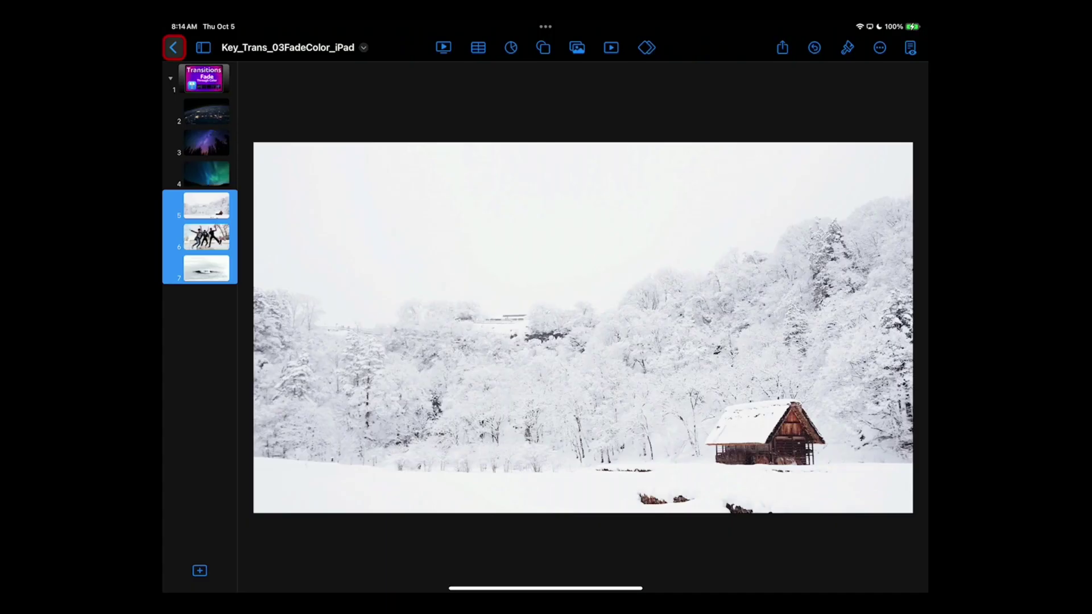
{"action": "left_click", "coordinate": [149, 190]}
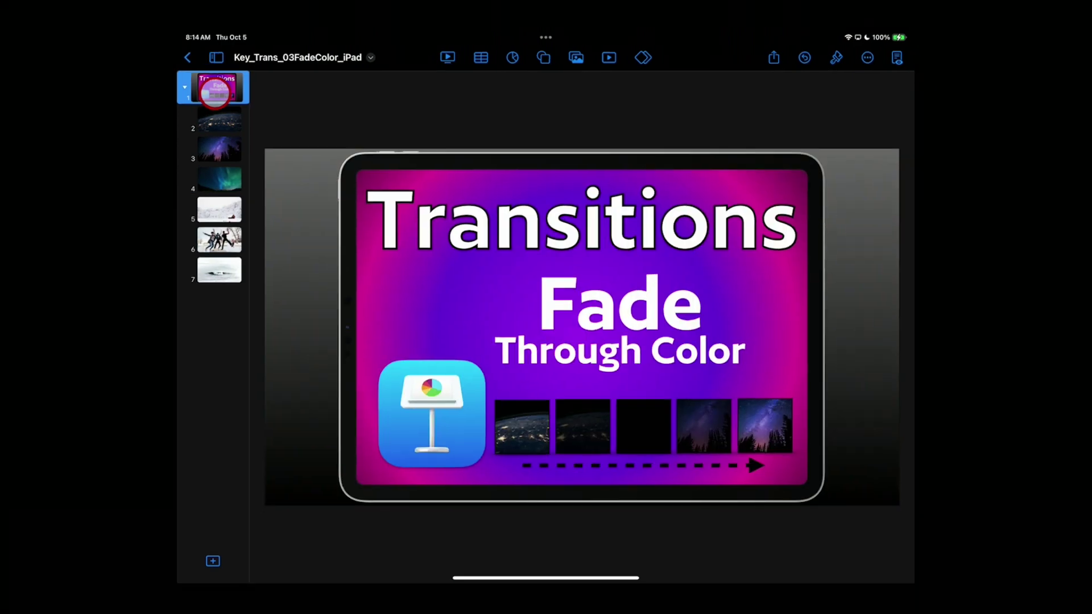